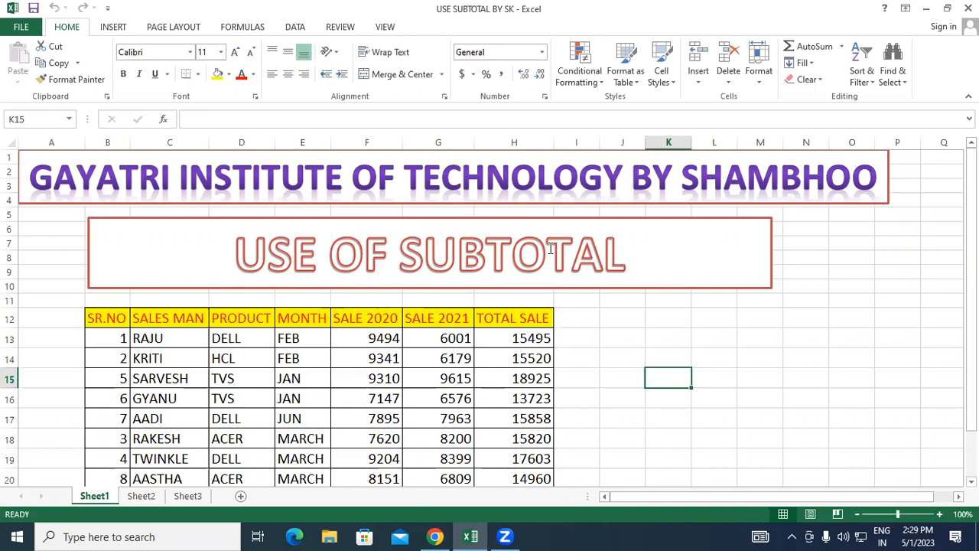
click(604, 316)
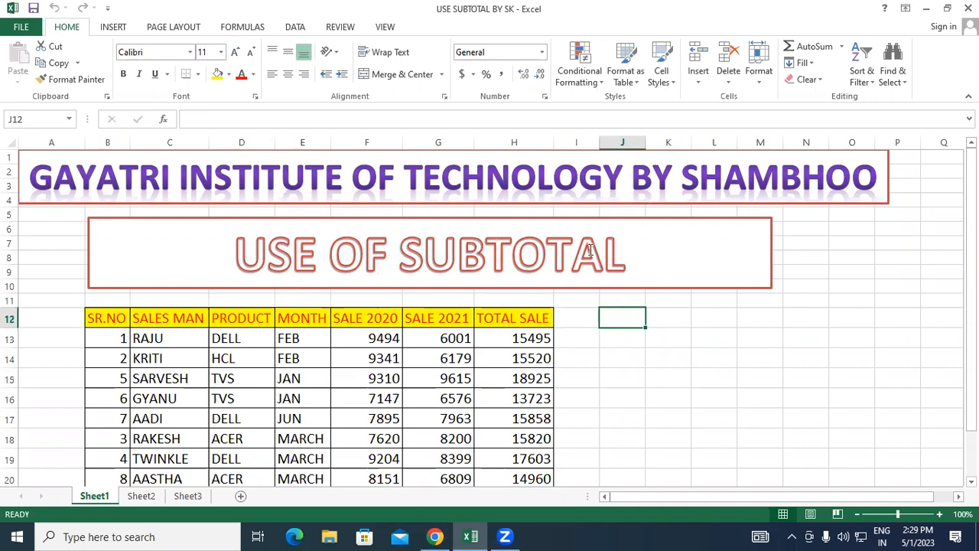
click(568, 321)
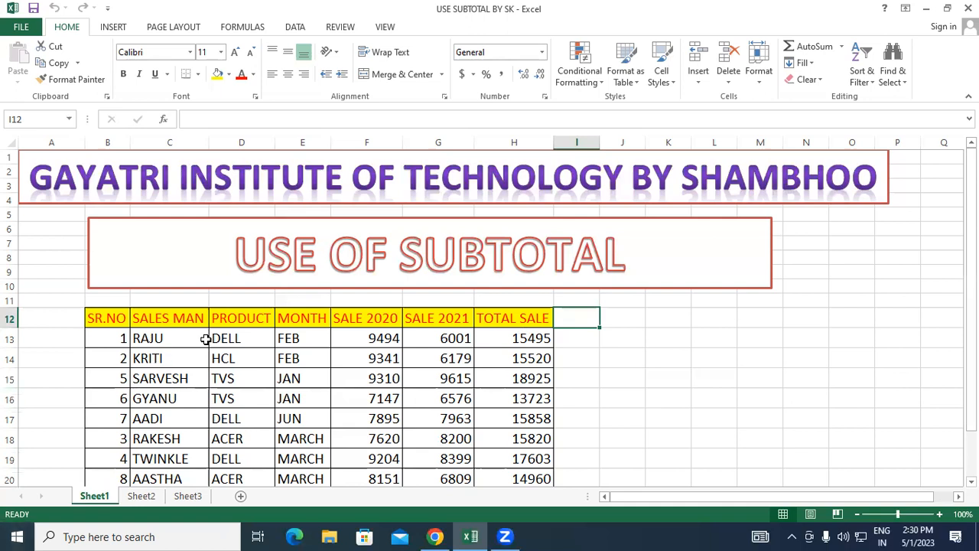
Examine the entries in the SALES MAN and PRODUCT columns of the sales table
scroll(205, 338, down, 2)
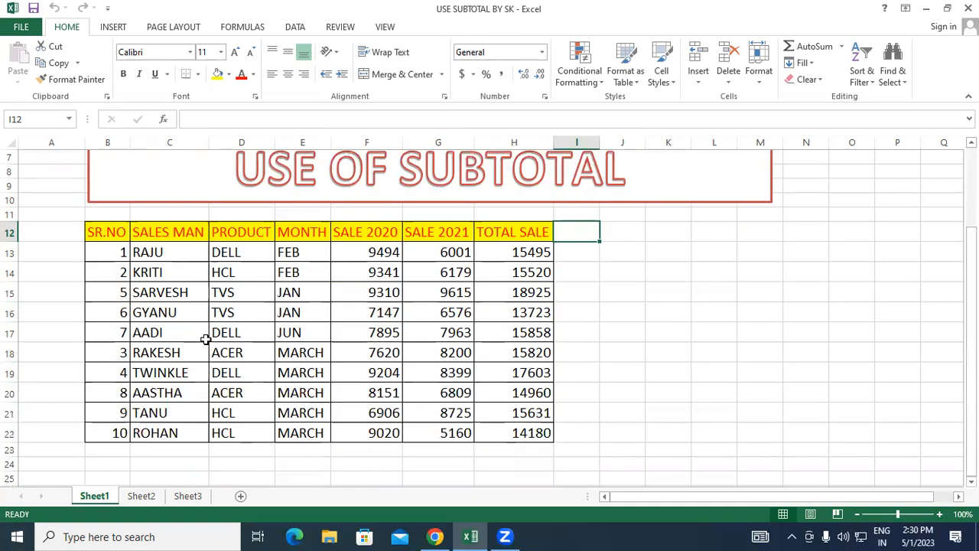
click(160, 239)
drag(160, 239, 153, 426)
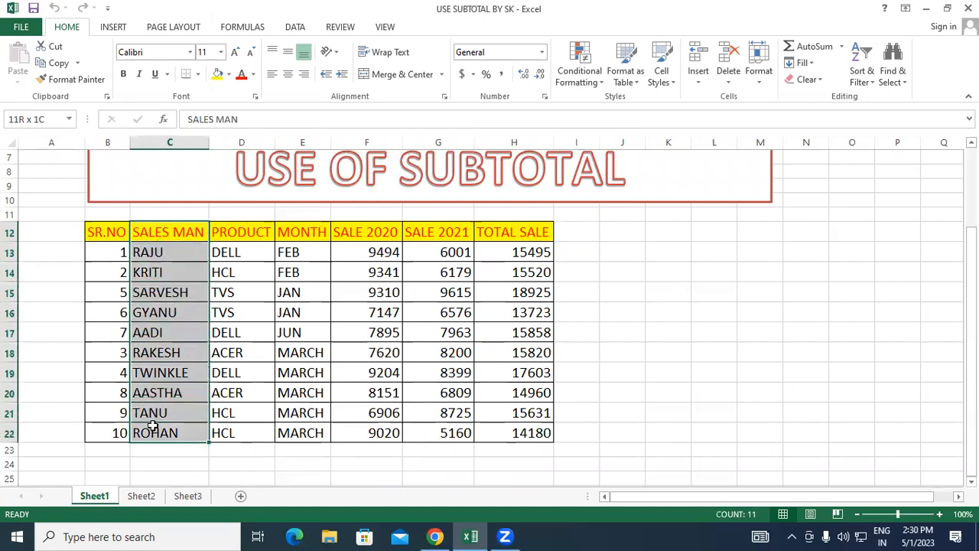
click(153, 428)
drag(165, 232, 157, 433)
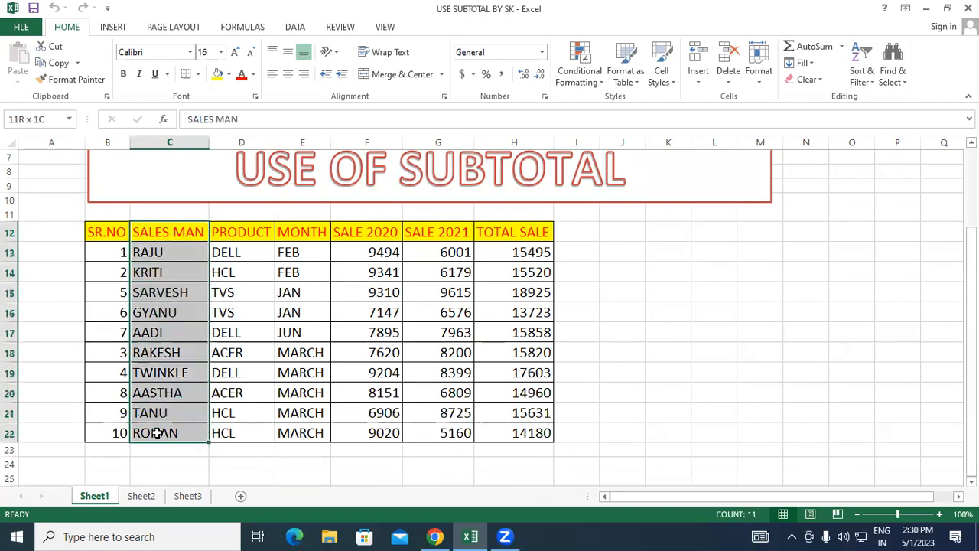
click(582, 237)
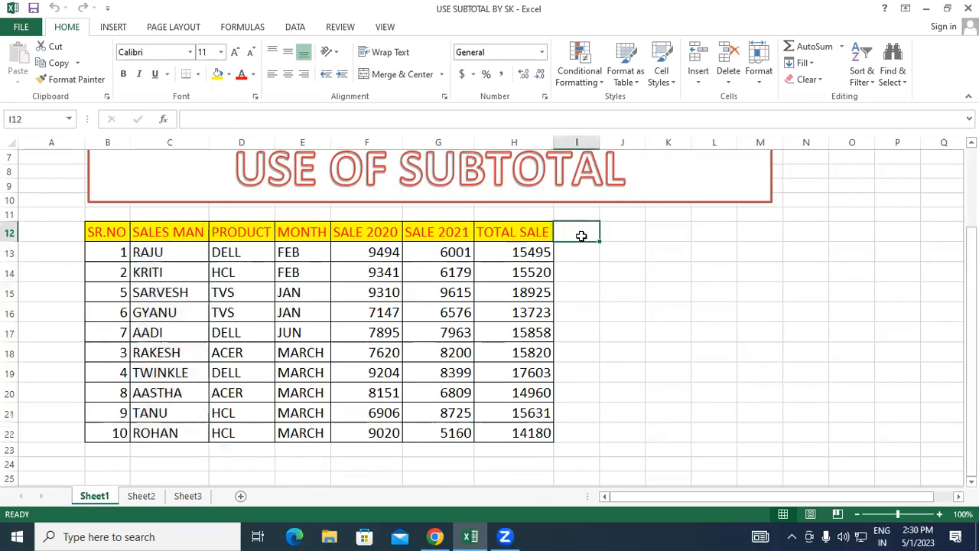
drag(170, 231, 153, 434)
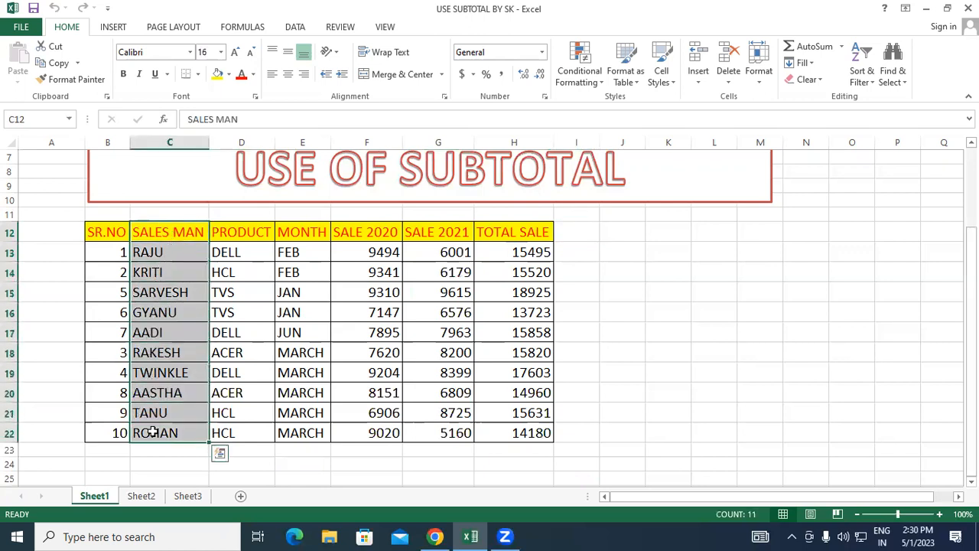
click(231, 234)
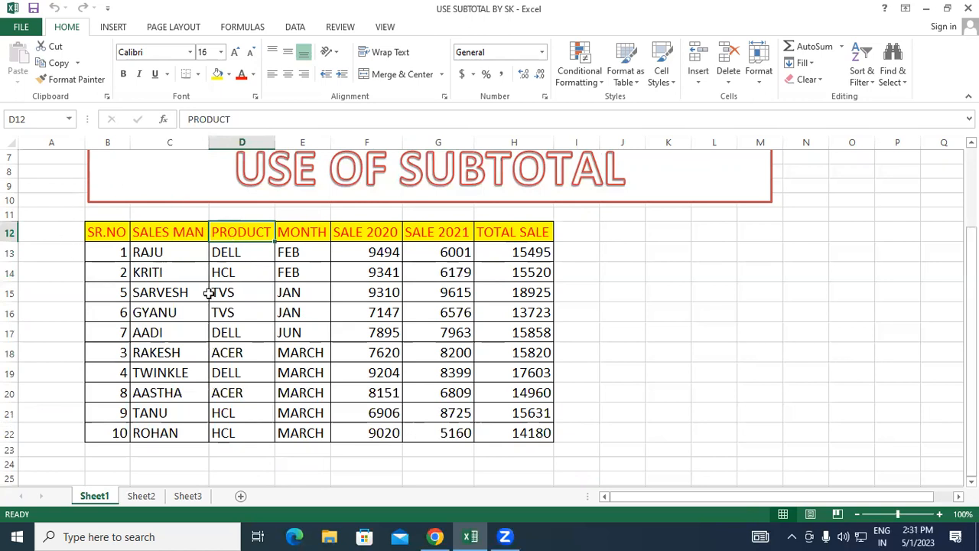
click(165, 253)
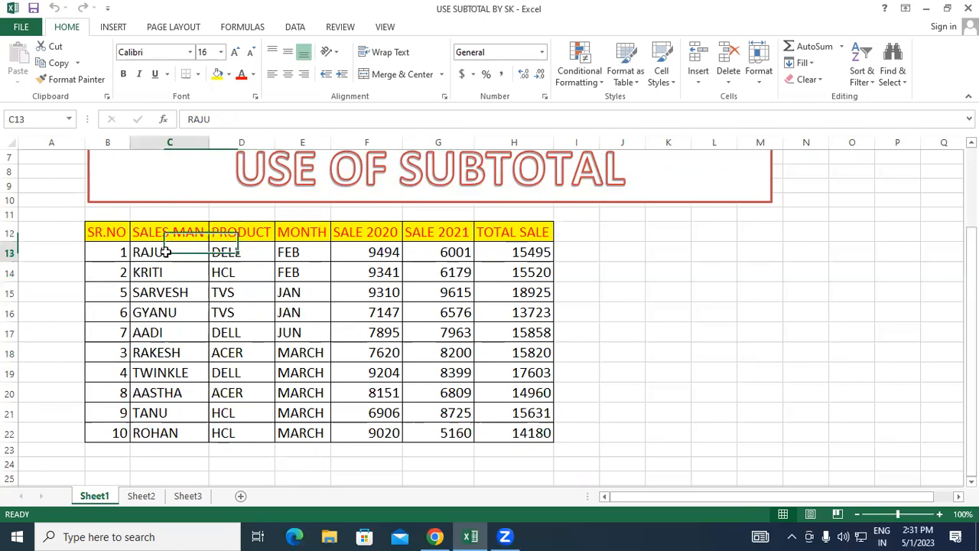
click(227, 252)
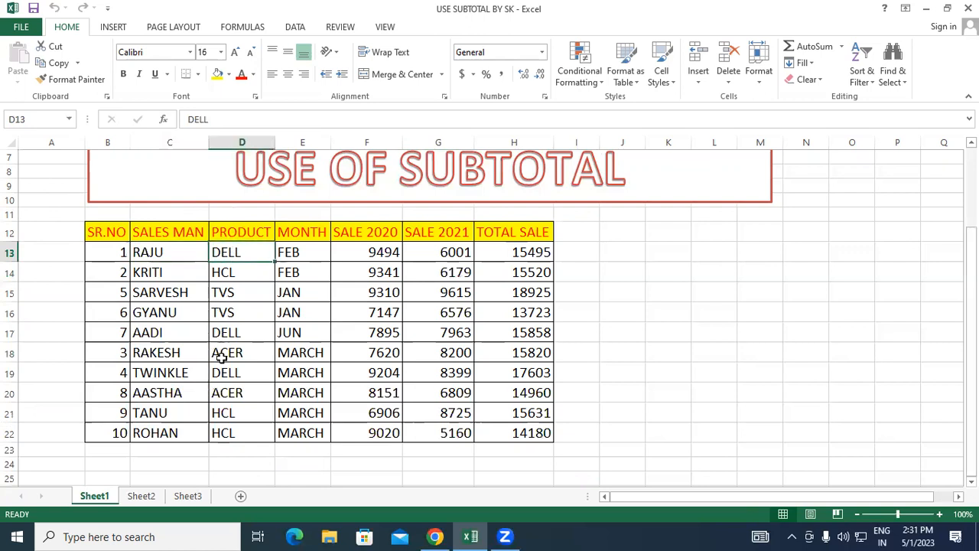
click(185, 260)
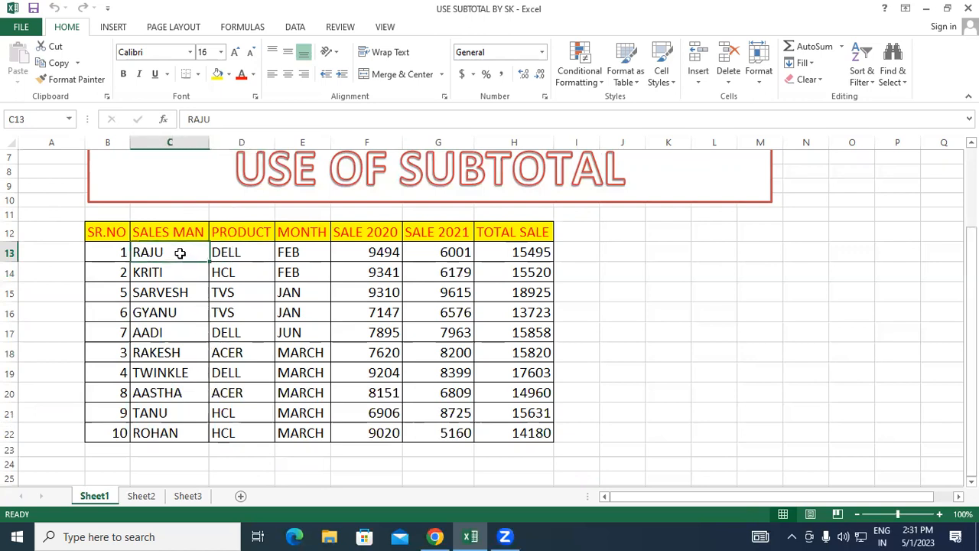
click(228, 249)
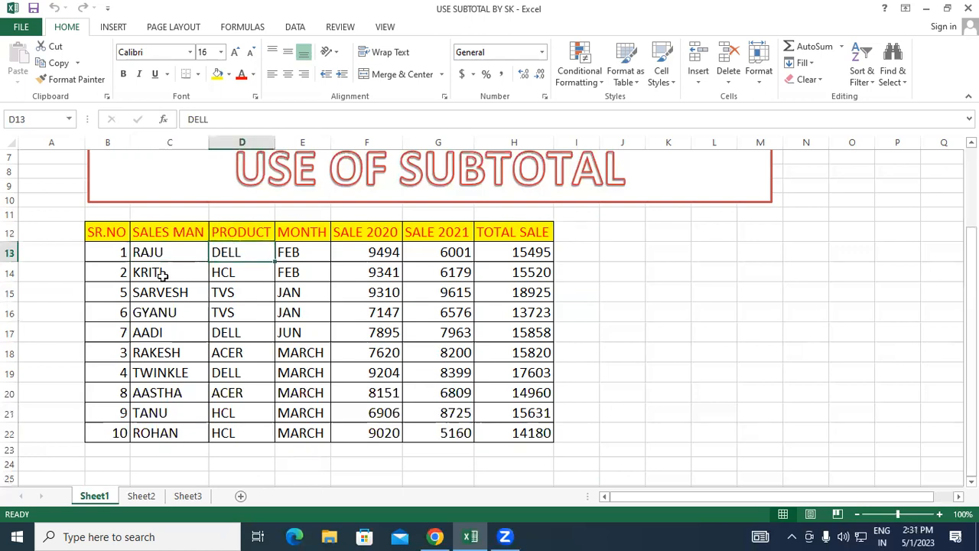
click(226, 435)
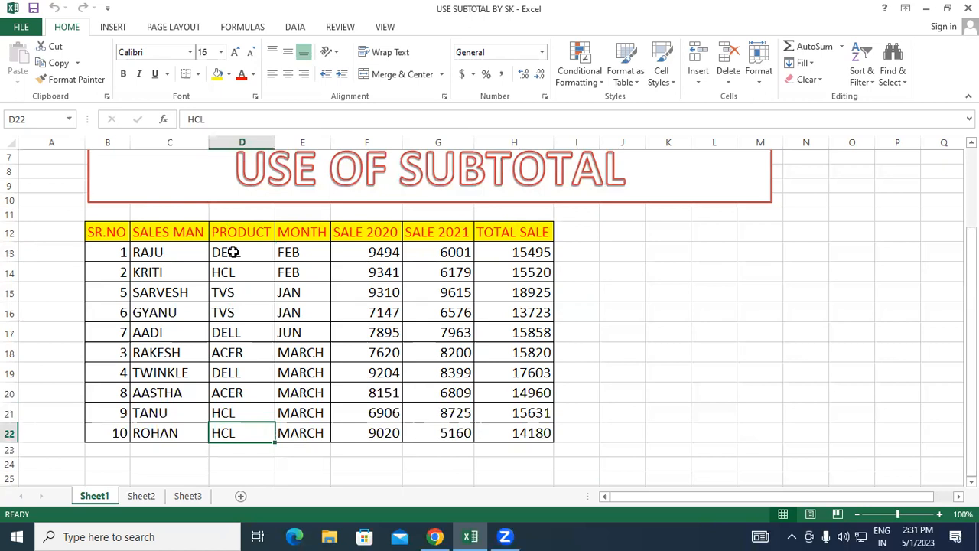
drag(230, 252, 226, 432)
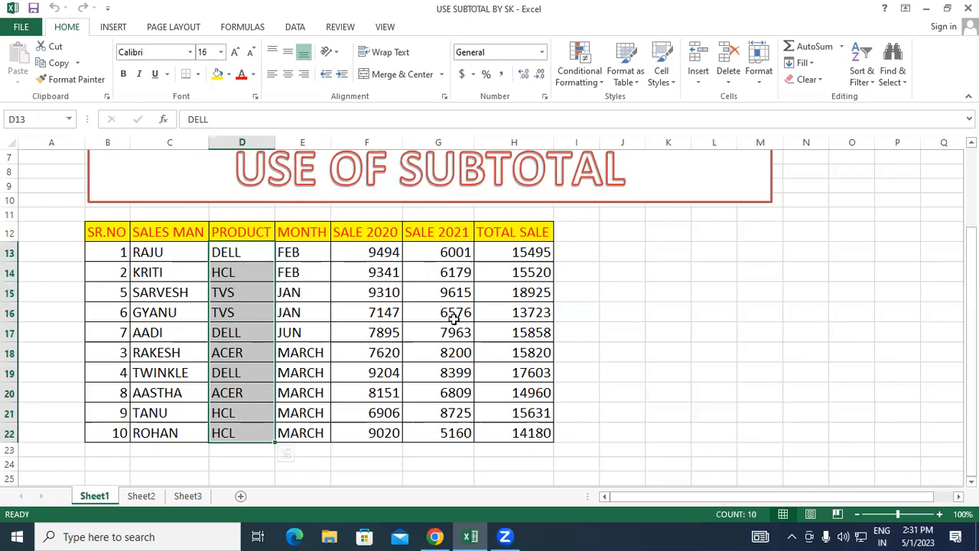
Review the product, month, yearly sales and total sale of the first two records in rows 13 and 14
click(171, 252)
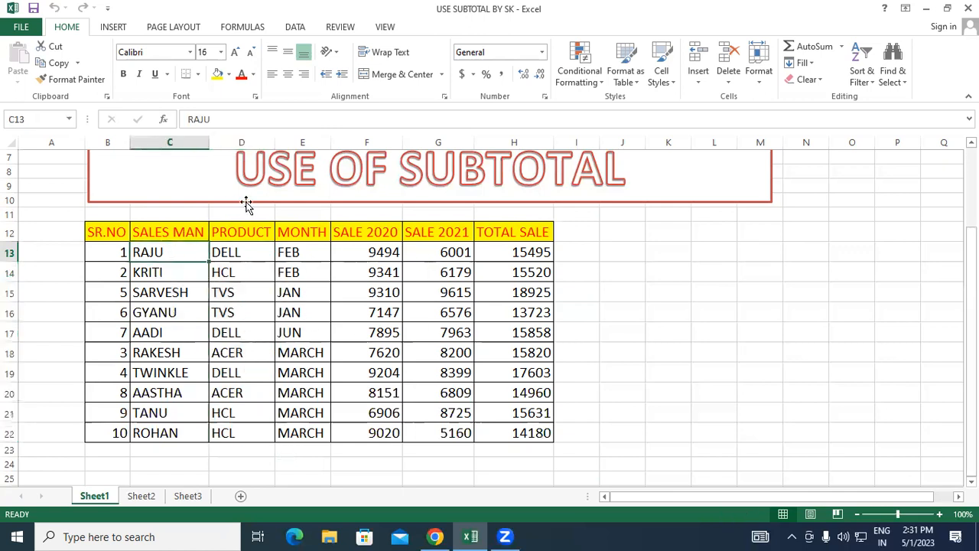
click(240, 247)
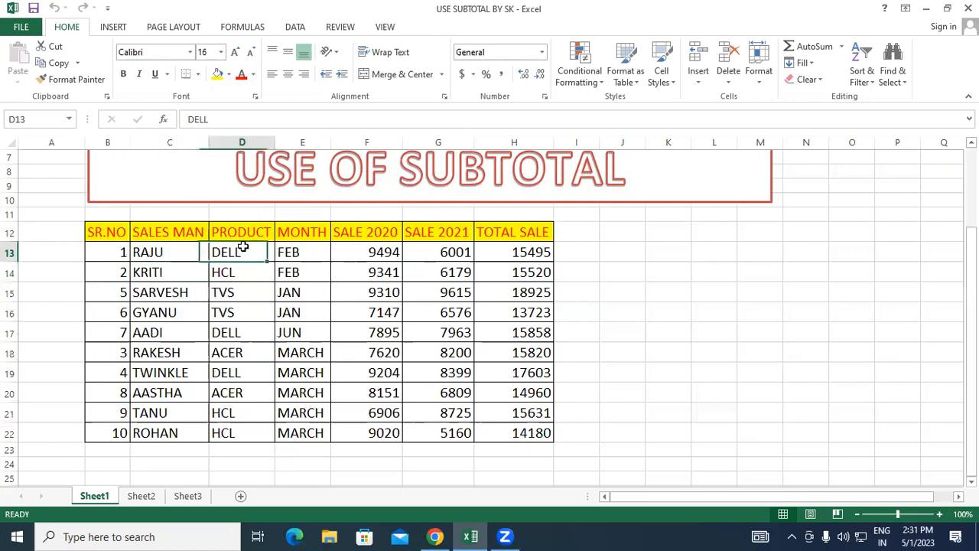
click(302, 248)
click(360, 234)
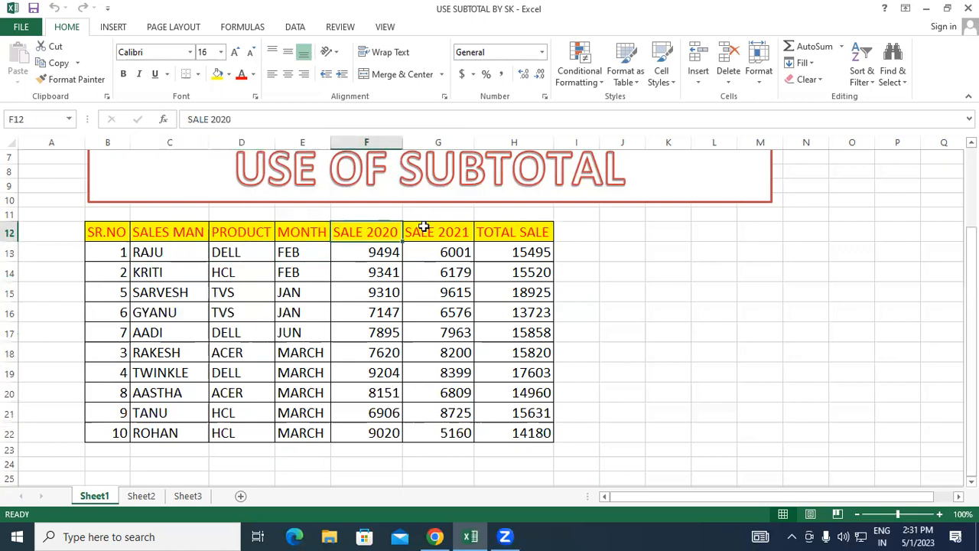
click(430, 256)
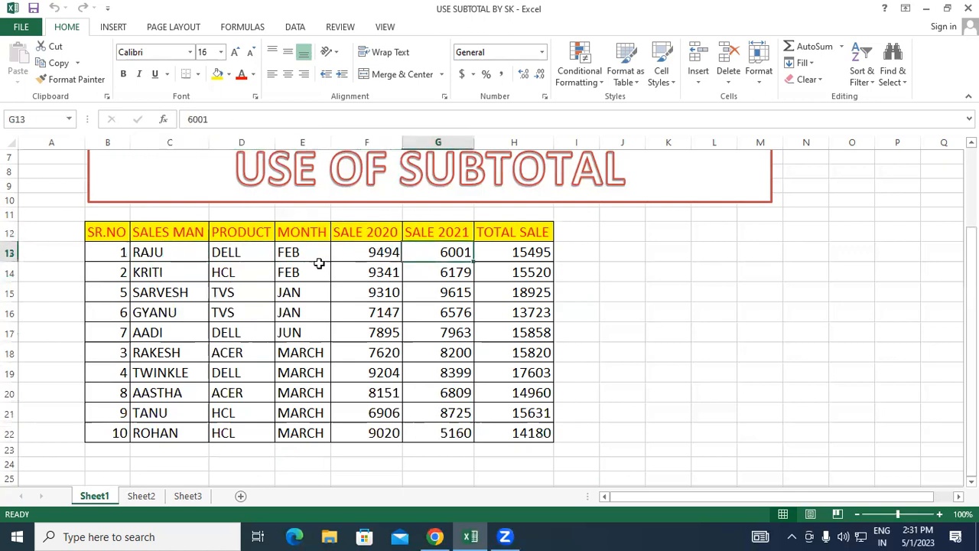
click(522, 253)
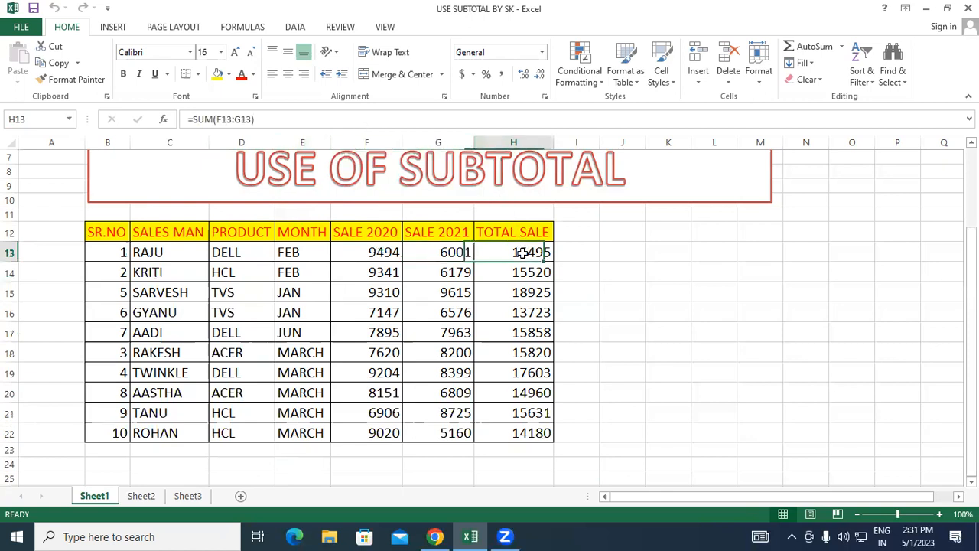
click(165, 279)
click(226, 269)
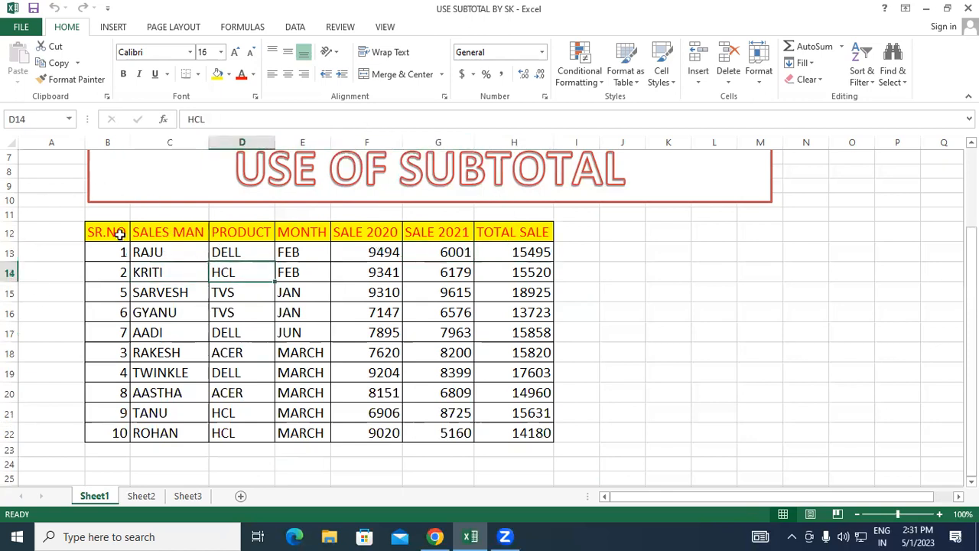
click(288, 269)
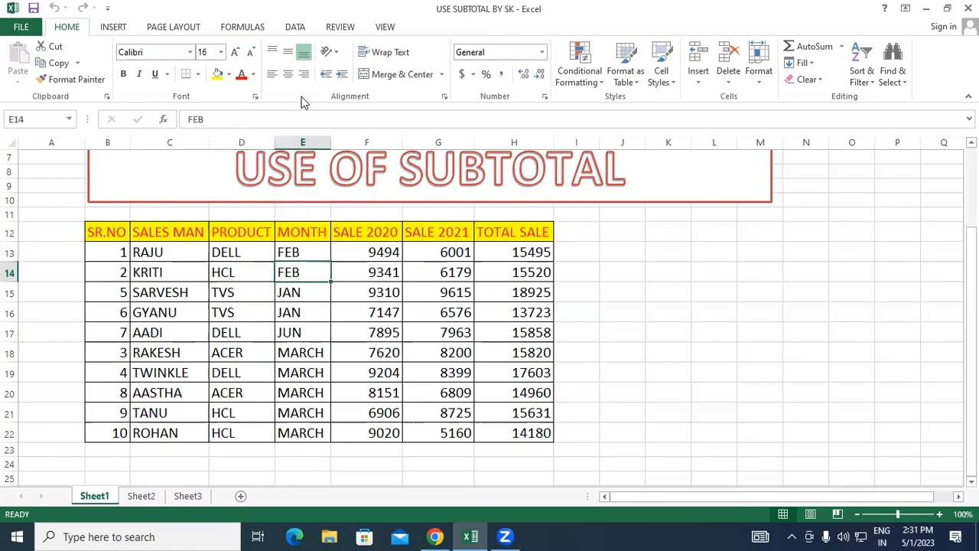
click(373, 272)
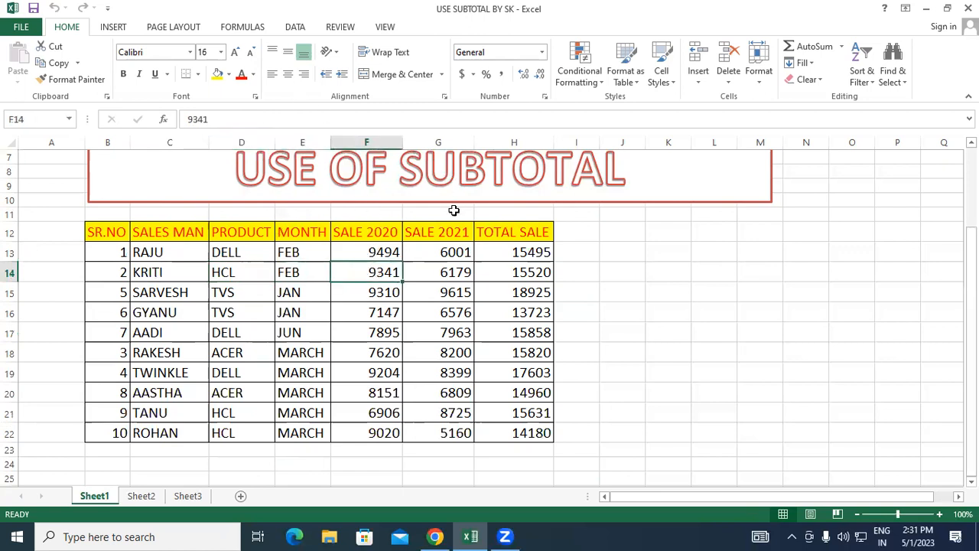
click(438, 272)
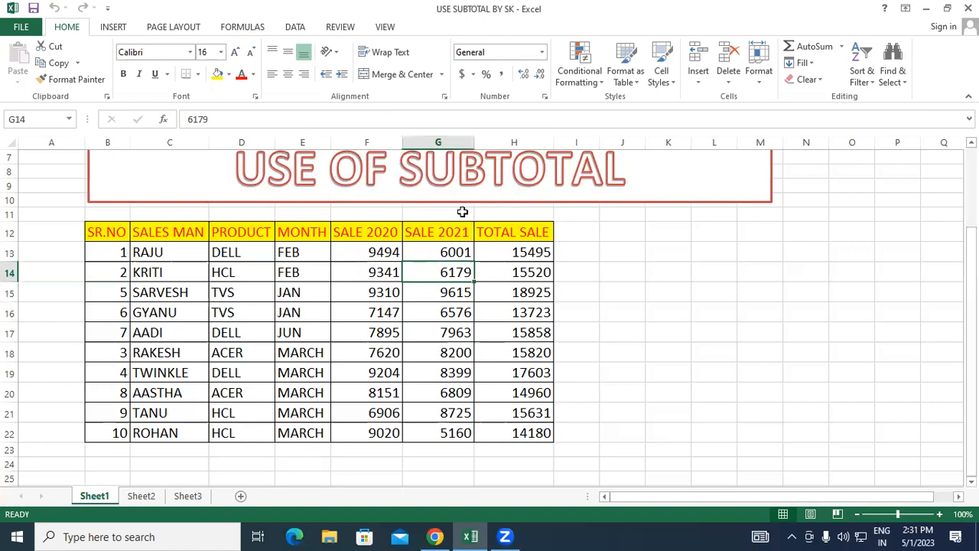
click(484, 266)
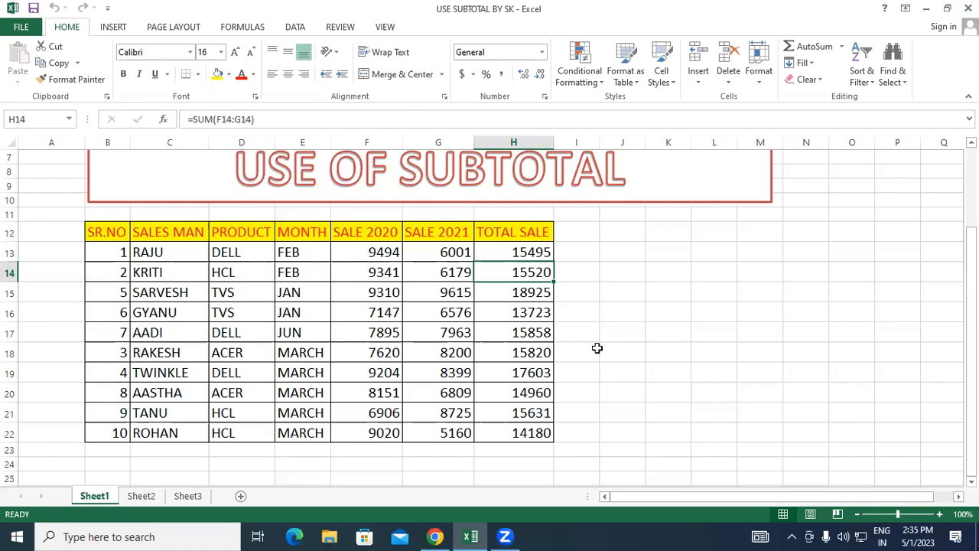
click(527, 254)
click(573, 233)
click(572, 345)
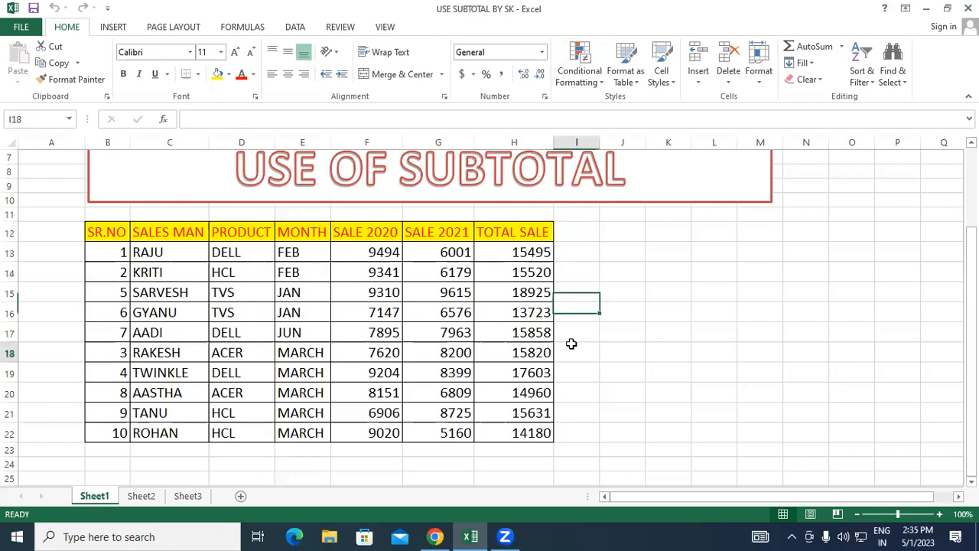
click(575, 430)
click(569, 410)
click(564, 390)
click(569, 370)
click(568, 351)
click(567, 329)
click(568, 311)
click(568, 292)
click(570, 273)
click(572, 253)
click(572, 232)
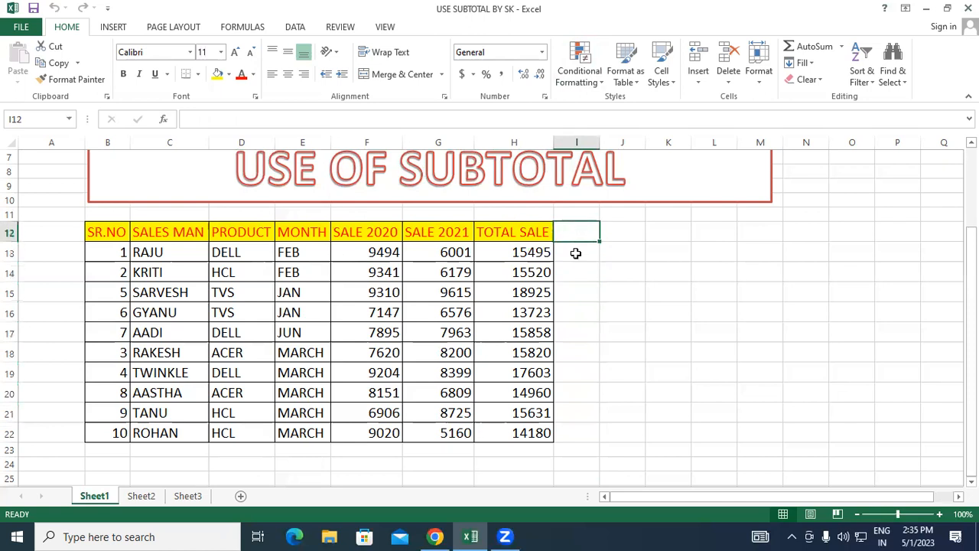
click(574, 251)
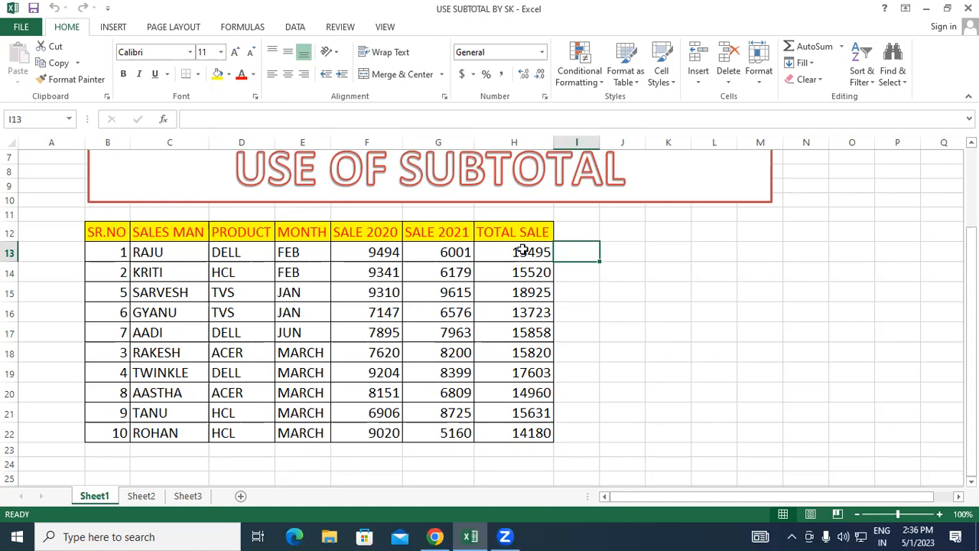
click(606, 252)
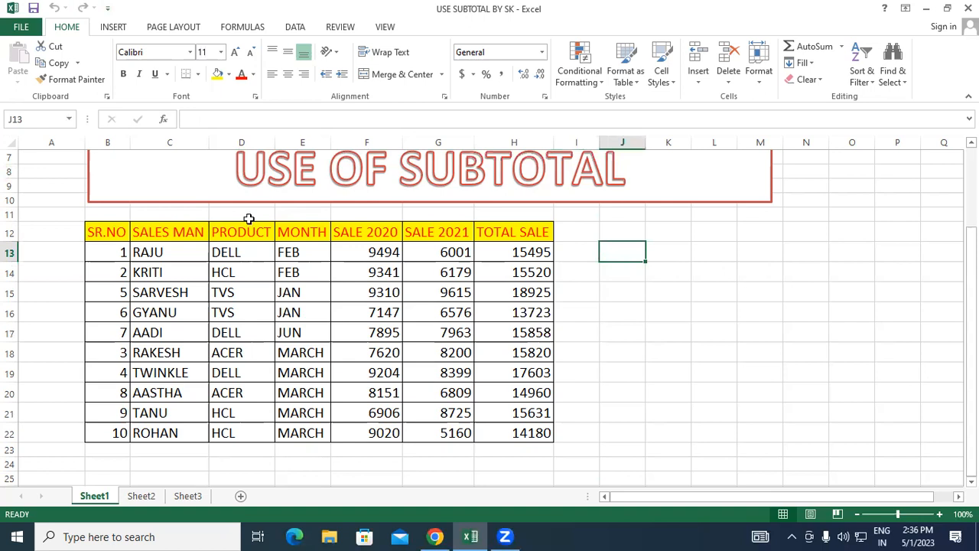
Sort the sales table A to Z by the PRODUCT column, expanding the selection to include the adjacent columns
drag(241, 231, 238, 432)
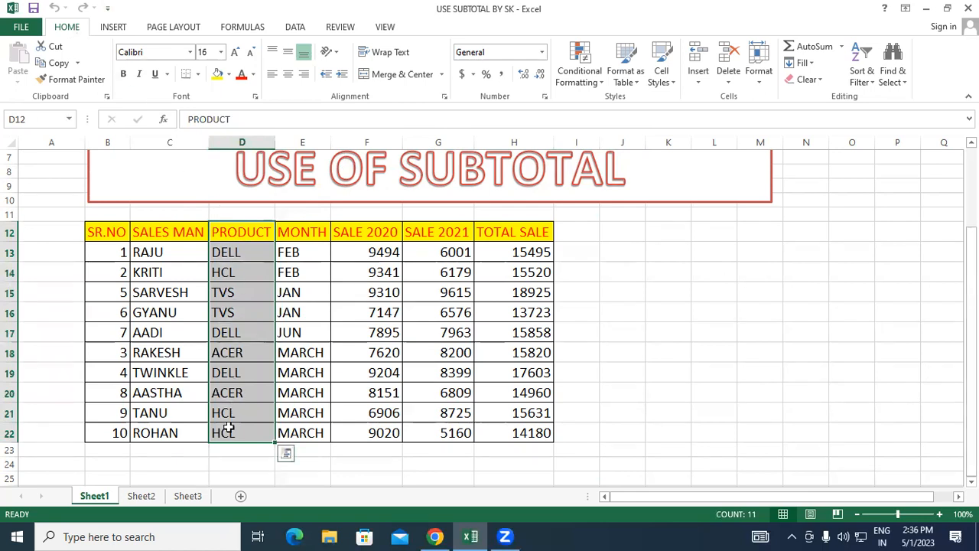
click(873, 86)
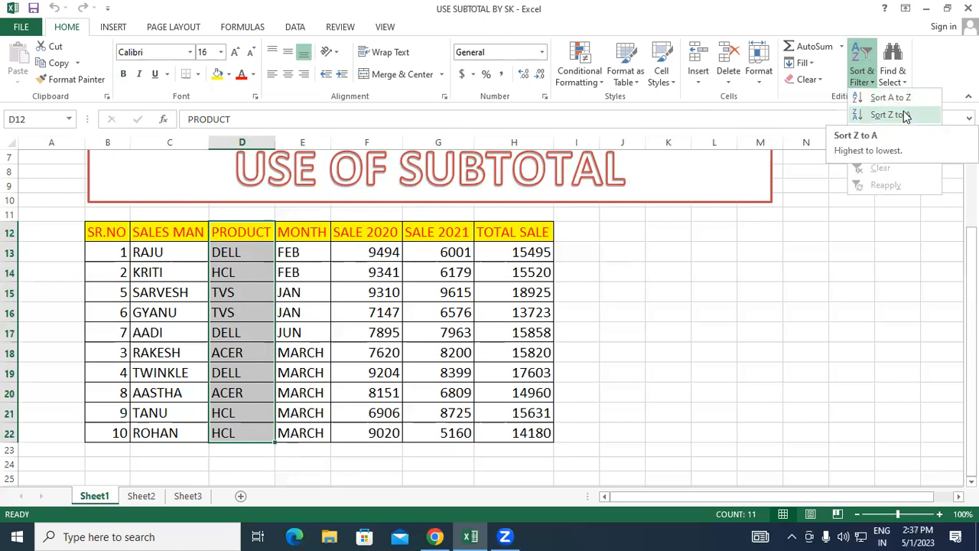
click(890, 99)
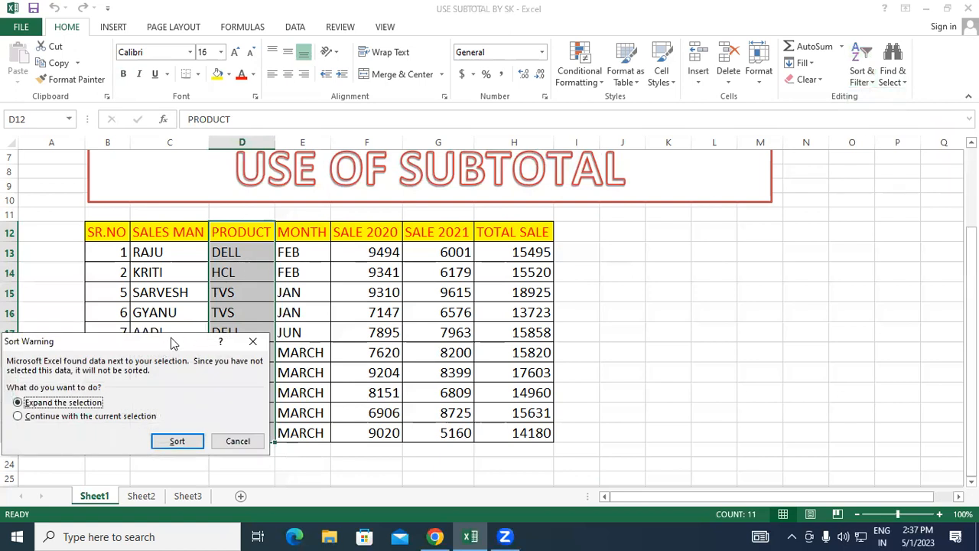
drag(173, 343, 606, 138)
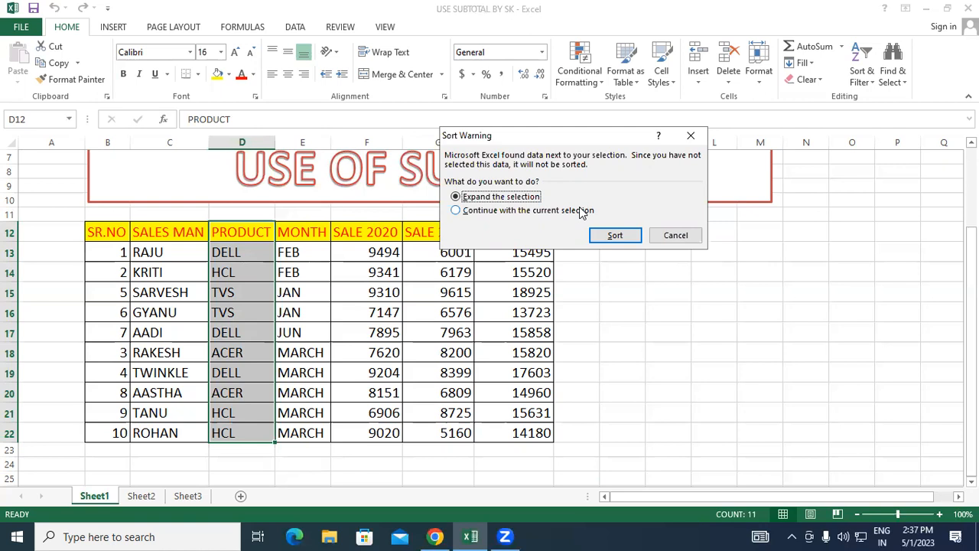
click(525, 199)
click(621, 237)
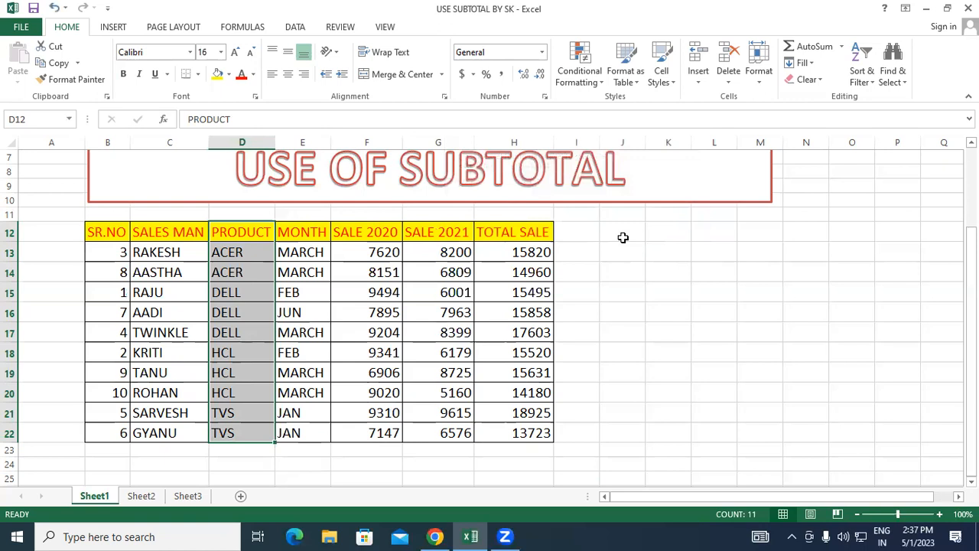
click(249, 314)
drag(229, 256, 223, 432)
click(566, 327)
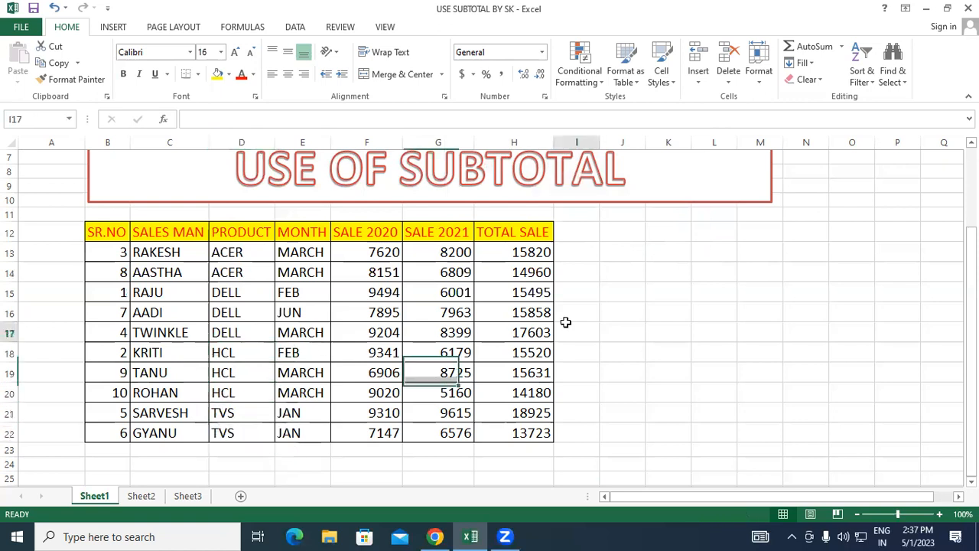
Add subtotals to the table B12:H22 that sum TOTAL SALE at each change in PRODUCT
drag(119, 231, 531, 446)
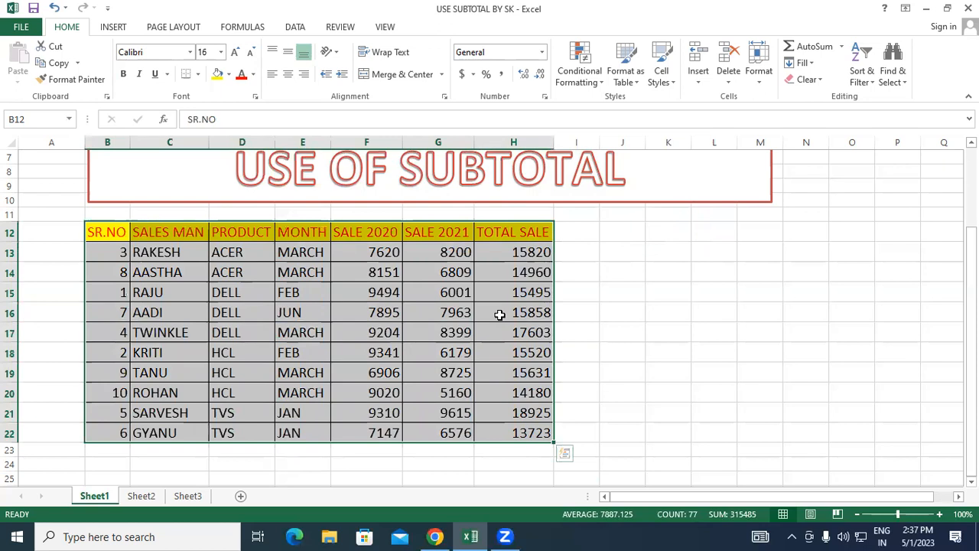
click(295, 30)
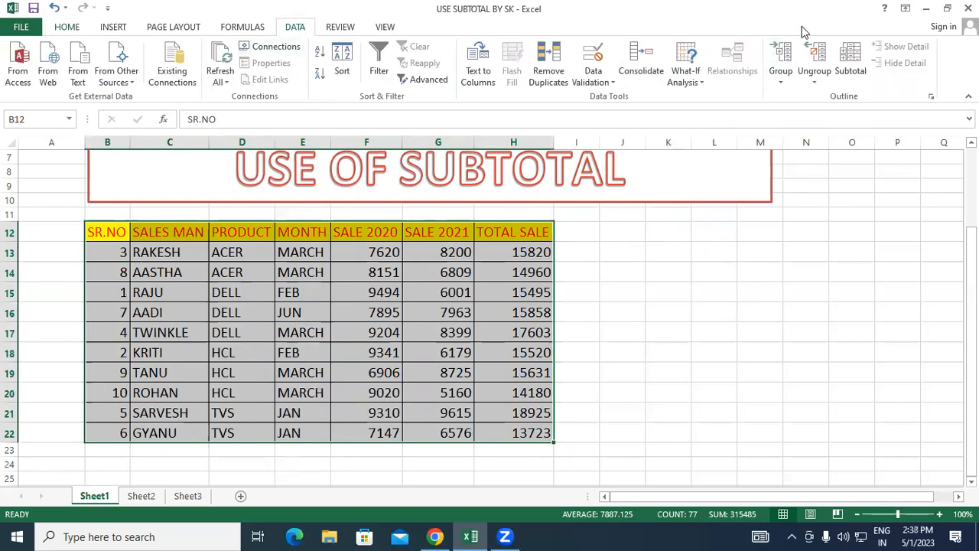
click(849, 57)
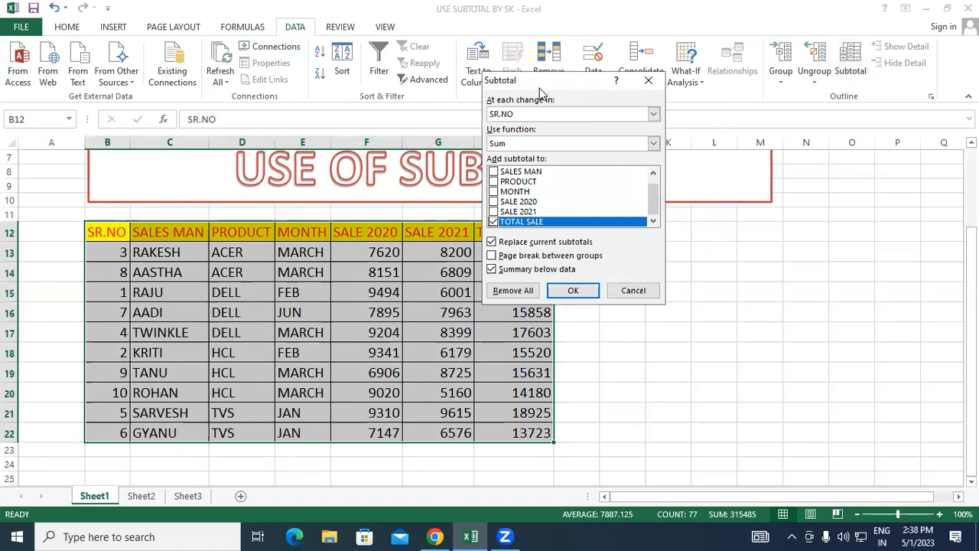
drag(537, 85, 367, 125)
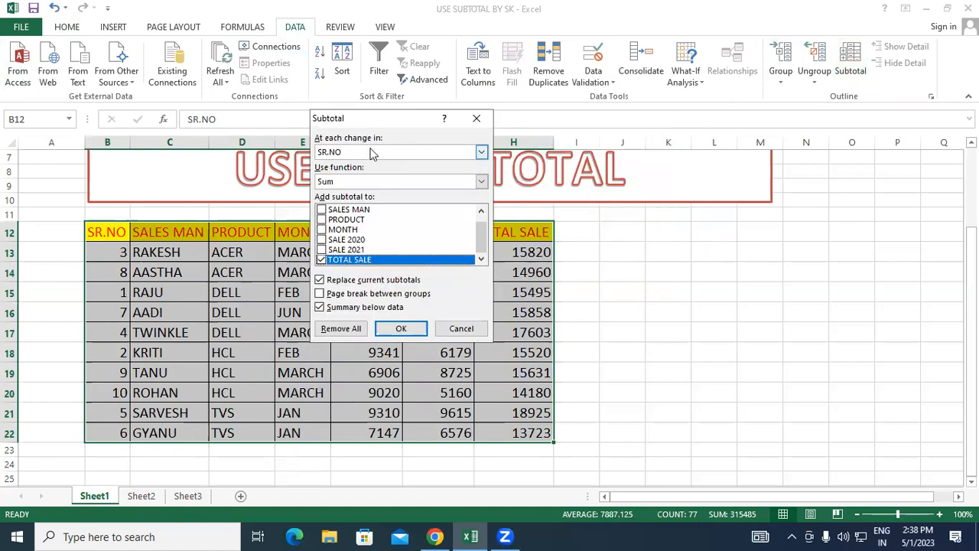
click(373, 156)
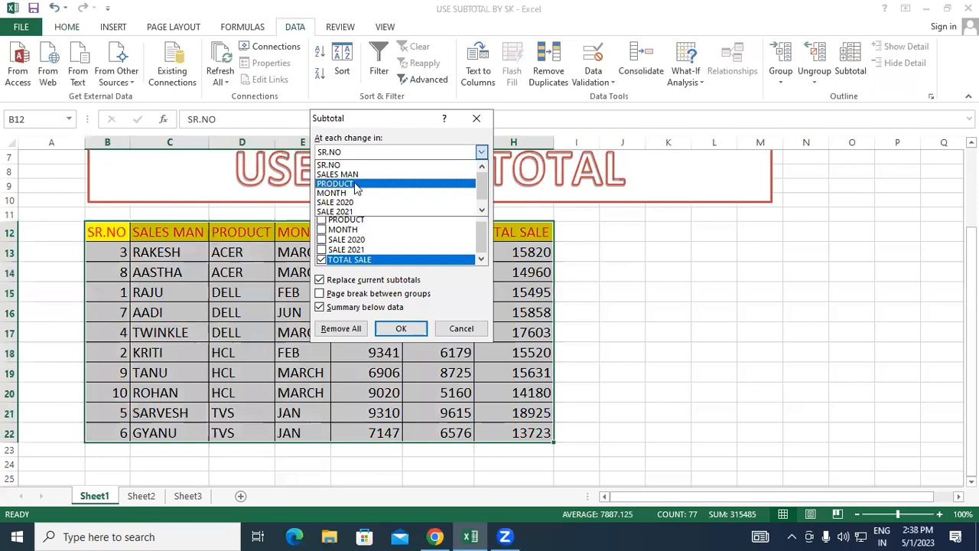
click(354, 185)
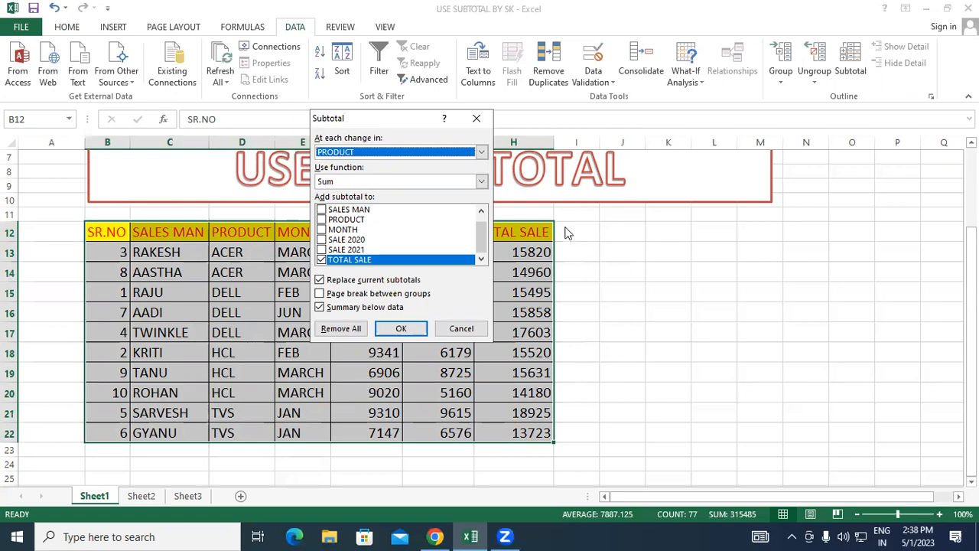
click(402, 330)
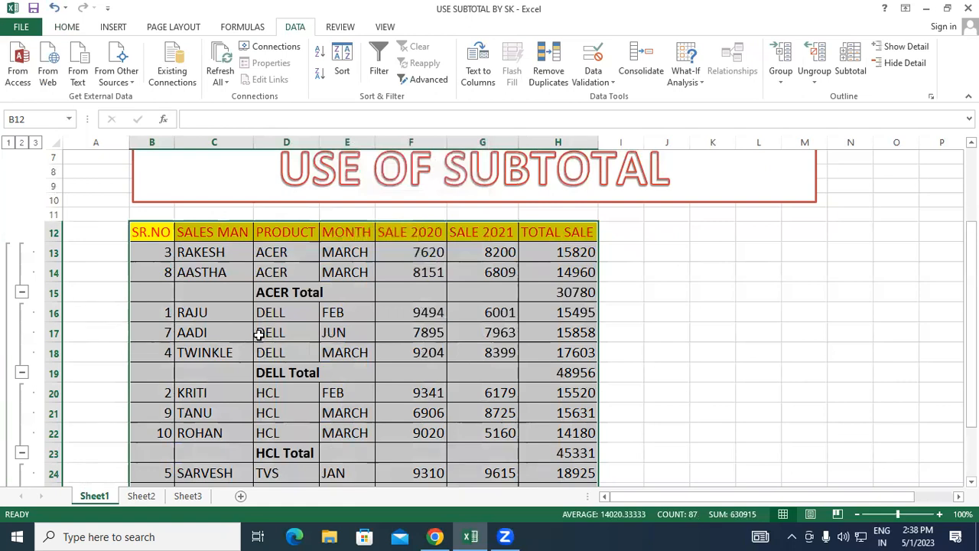
Examine the ACER total in row 15 and the salesmen, serial numbers and months of the ACER records above it
scroll(262, 334, down, 1)
click(295, 251)
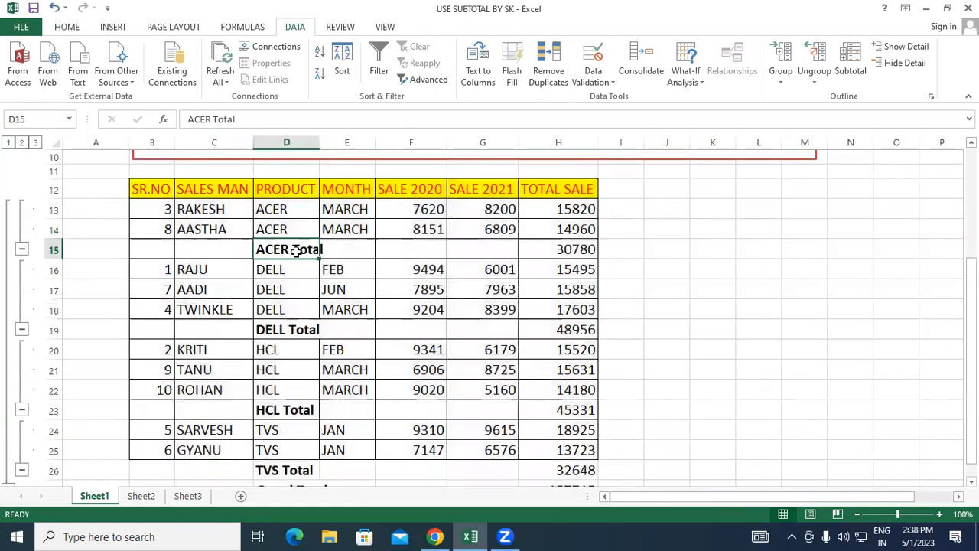
click(548, 245)
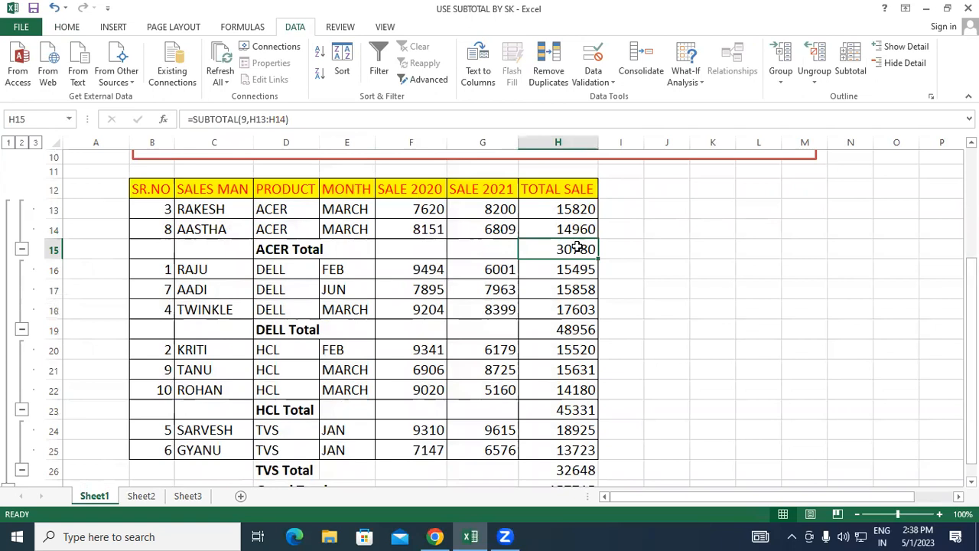
click(280, 249)
click(207, 211)
click(208, 226)
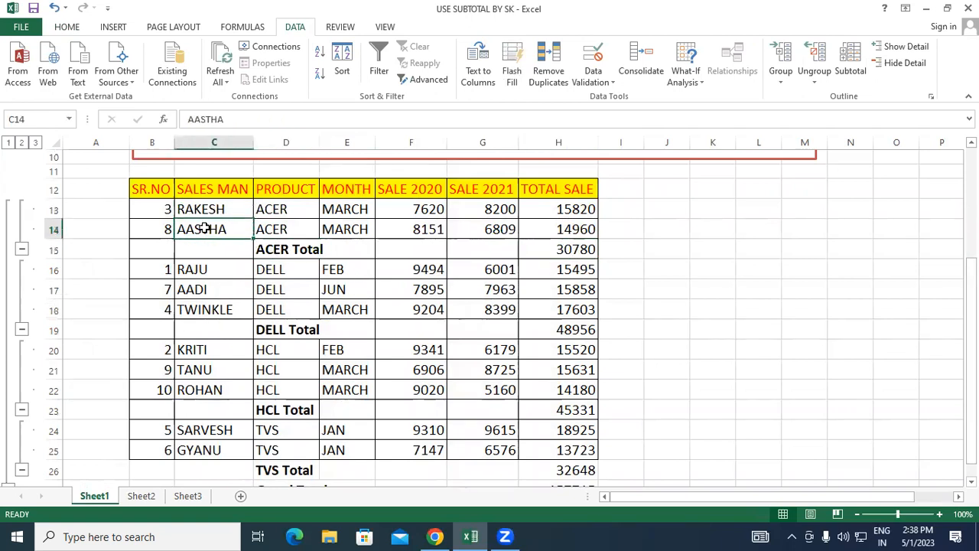
click(152, 210)
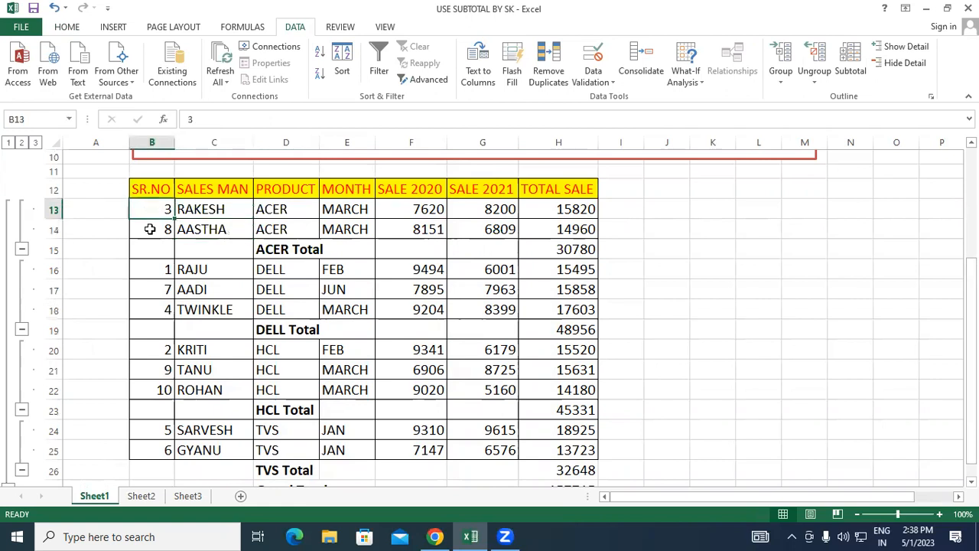
shift+click(150, 229)
click(346, 215)
drag(346, 214, 341, 227)
click(344, 228)
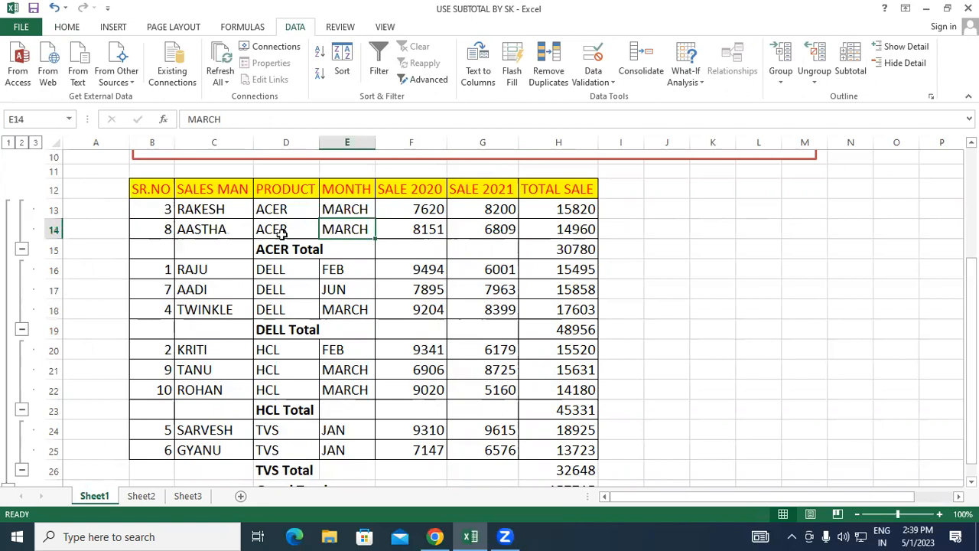
Examine the DELL total in row 19 and the salesmen, products and months of the DELL records above it
click(297, 328)
click(555, 324)
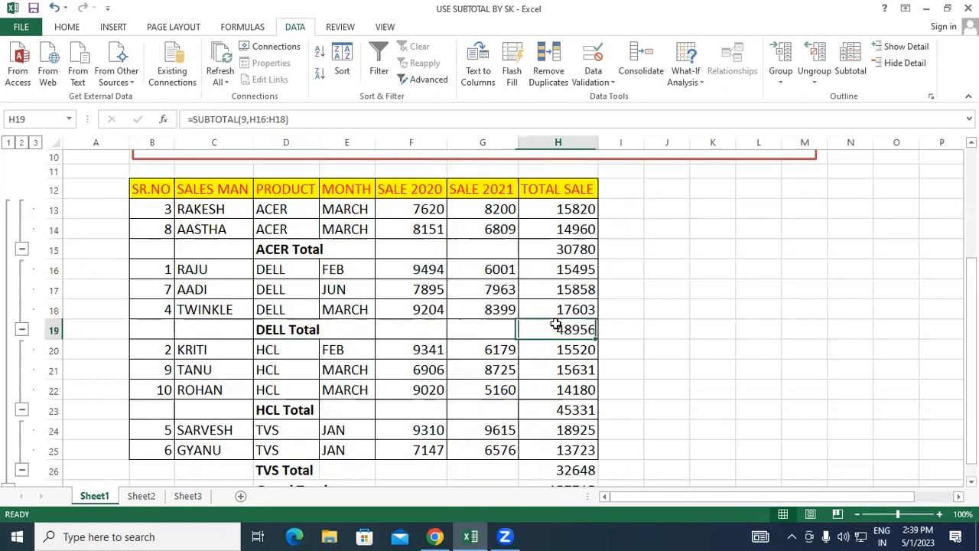
click(293, 290)
click(229, 266)
click(225, 291)
click(232, 309)
click(271, 275)
click(274, 289)
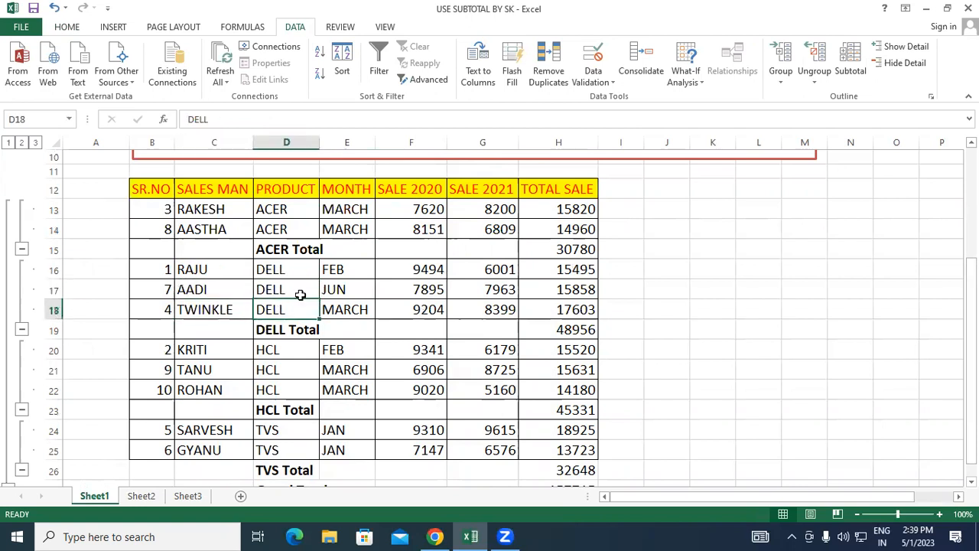
click(339, 269)
click(353, 287)
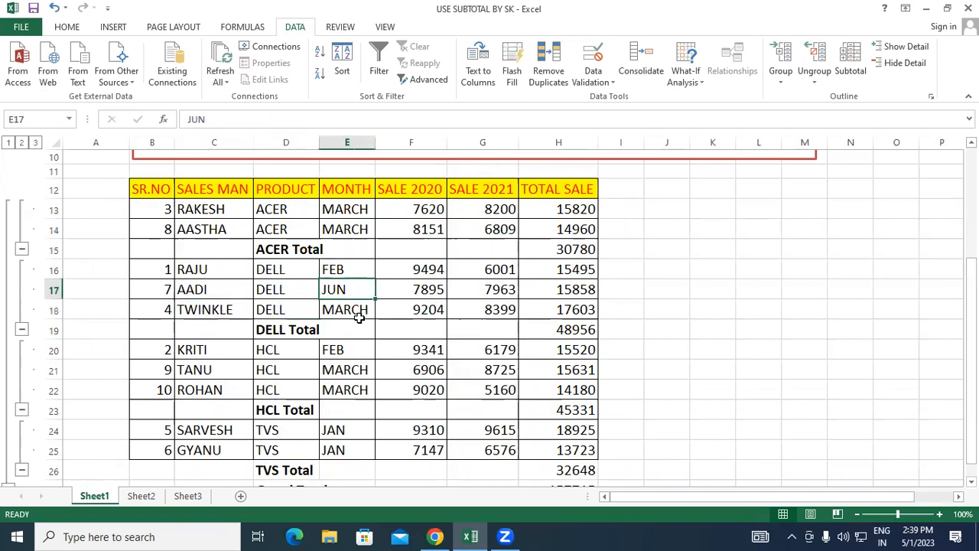
click(359, 313)
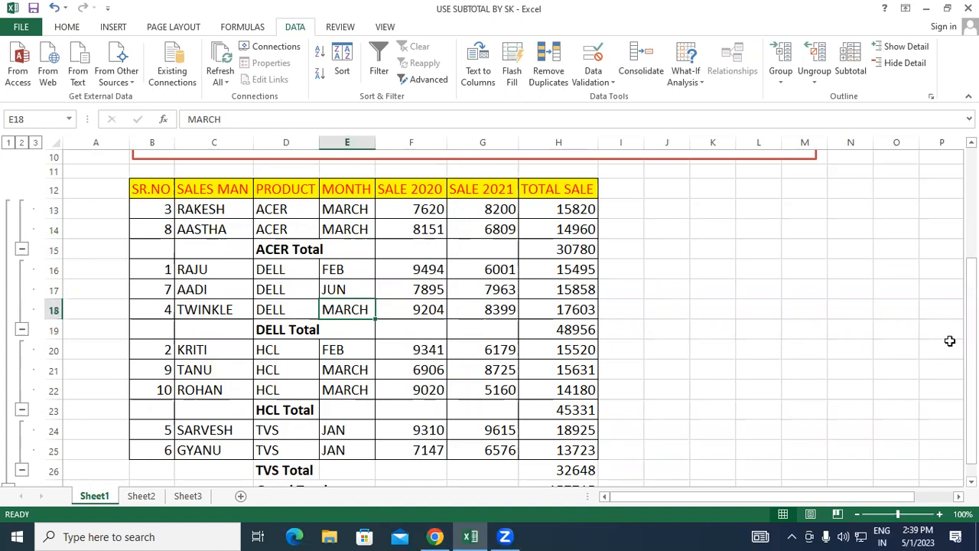
Compare the grand total in row 27 with the TVS, DELL and ACER subtotals in the TOTAL SALE column
drag(969, 321, 970, 329)
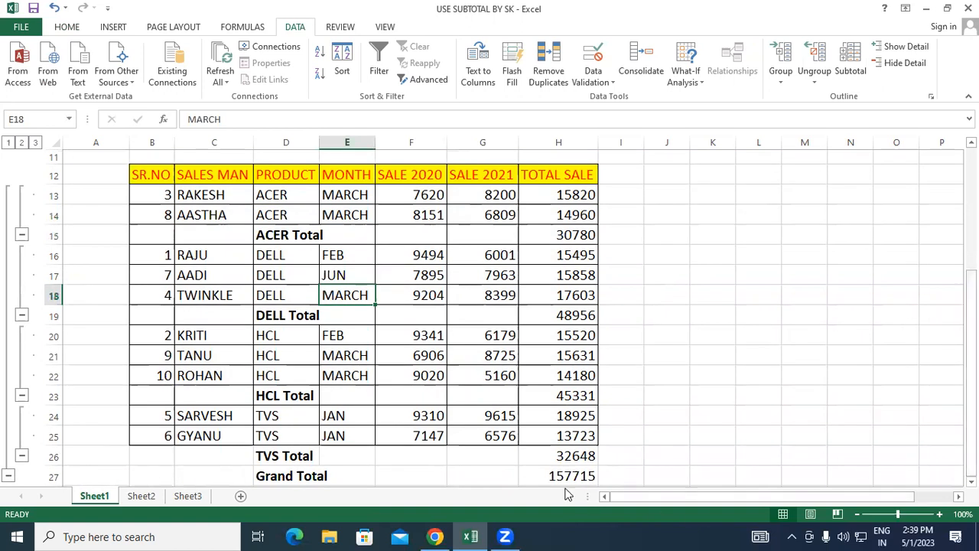
click(545, 476)
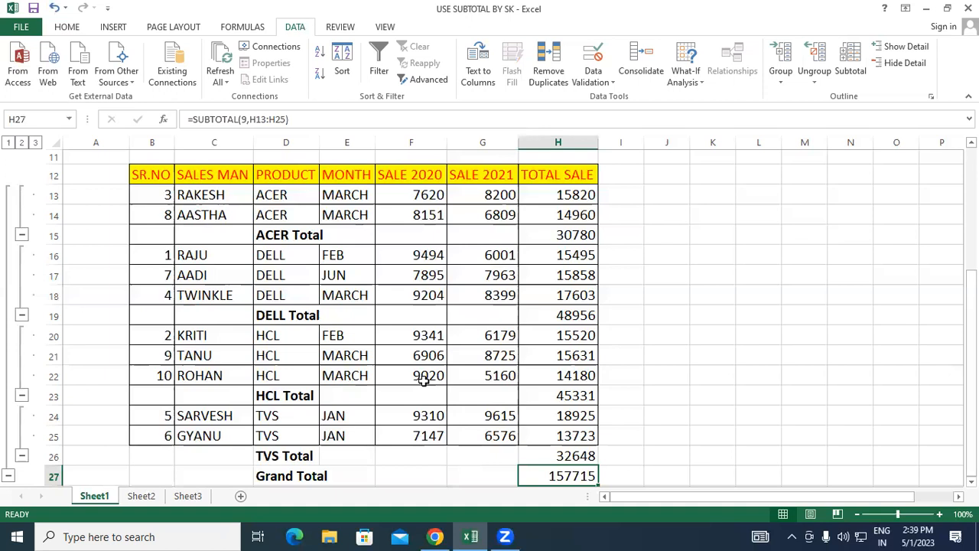
click(532, 239)
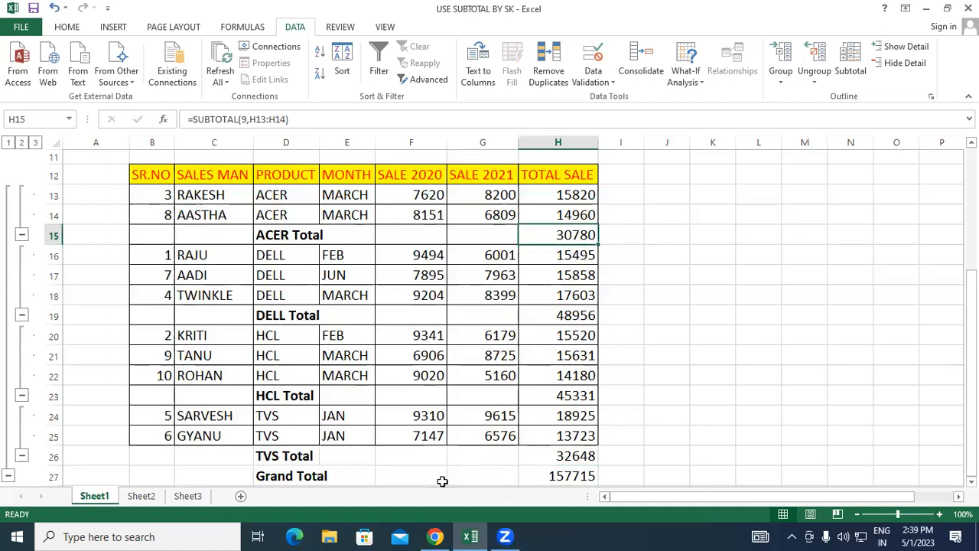
click(559, 476)
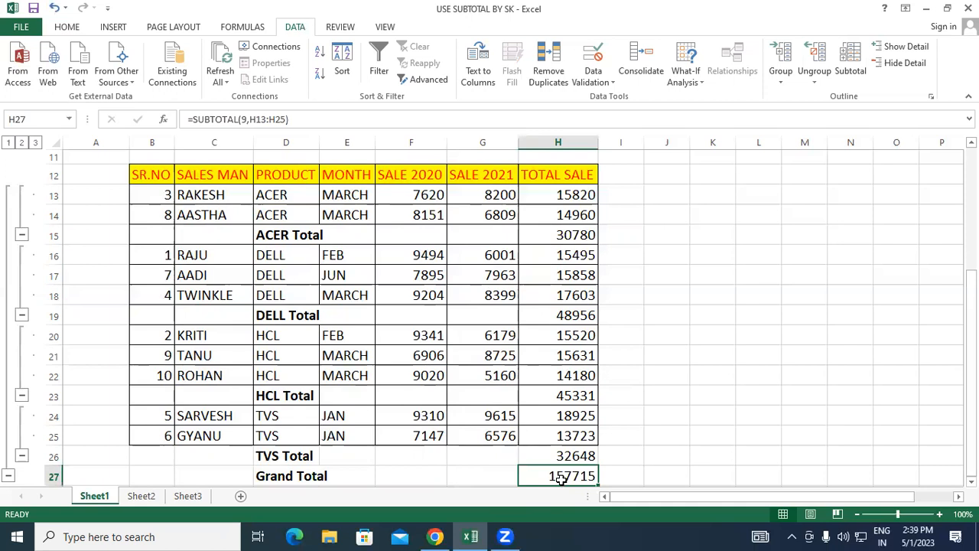
click(308, 457)
click(589, 456)
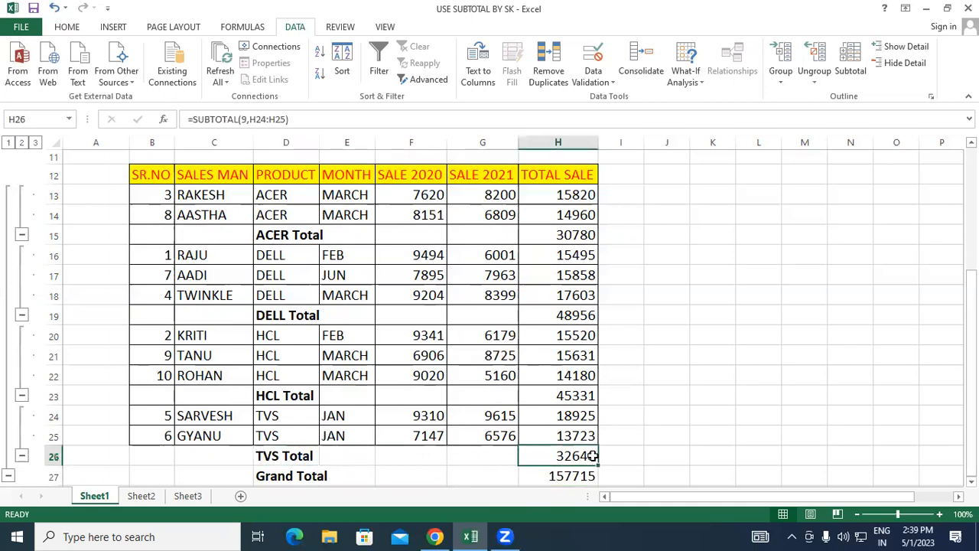
click(300, 313)
click(564, 313)
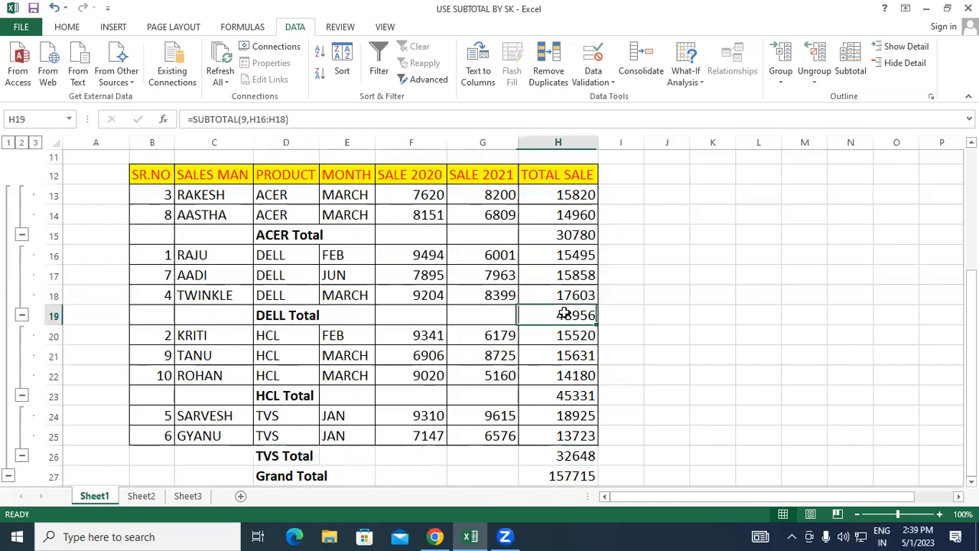
click(261, 232)
click(563, 235)
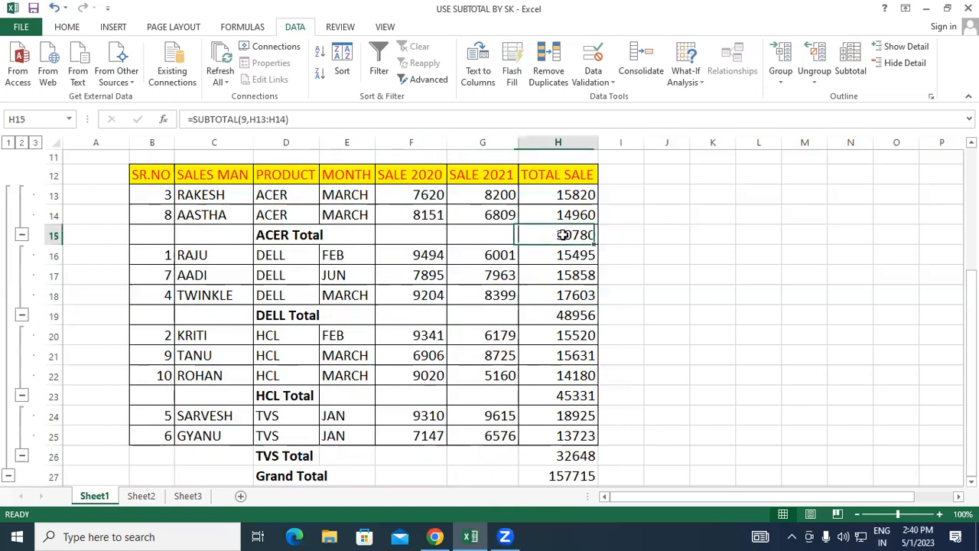
click(278, 477)
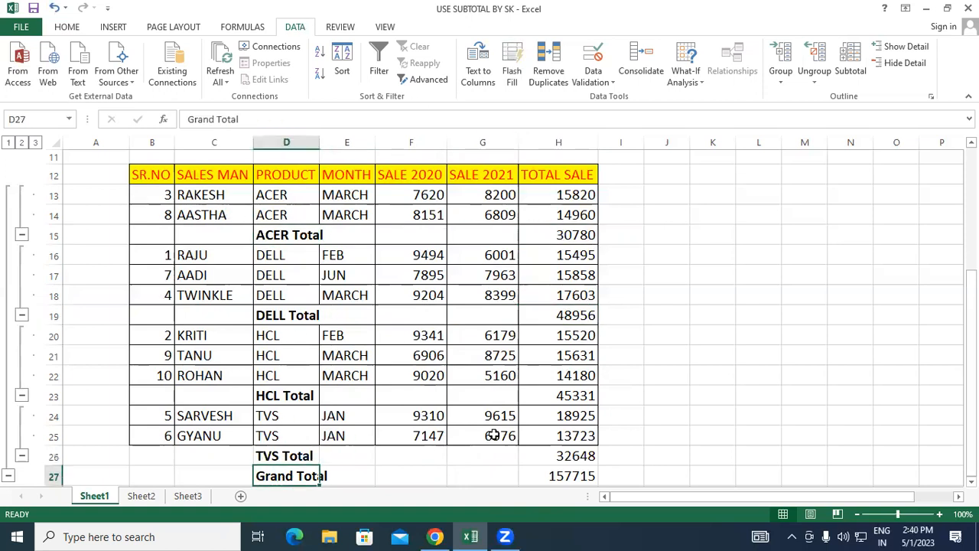
click(557, 475)
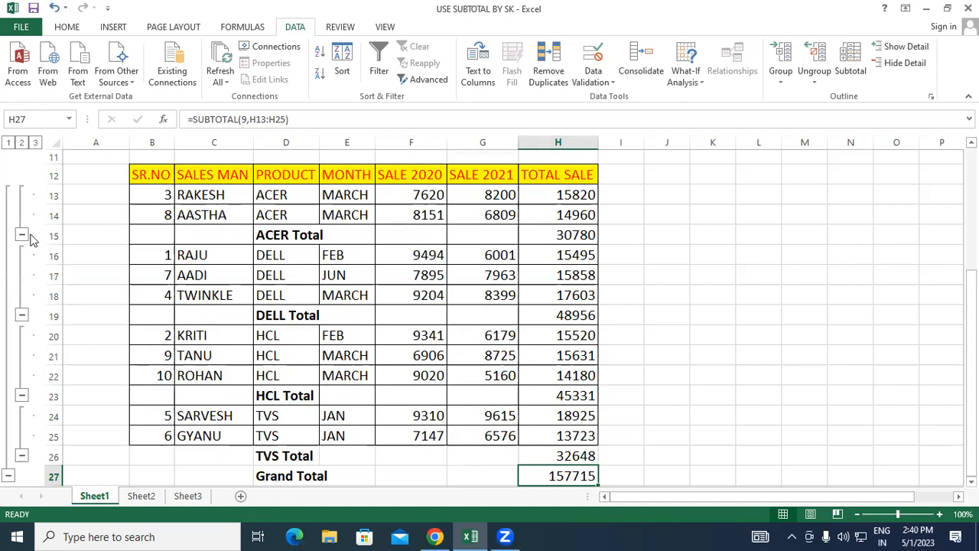
Collapse the TVS, HCL, DELL and ACER outline groups so only the product totals and grand total show
click(21, 456)
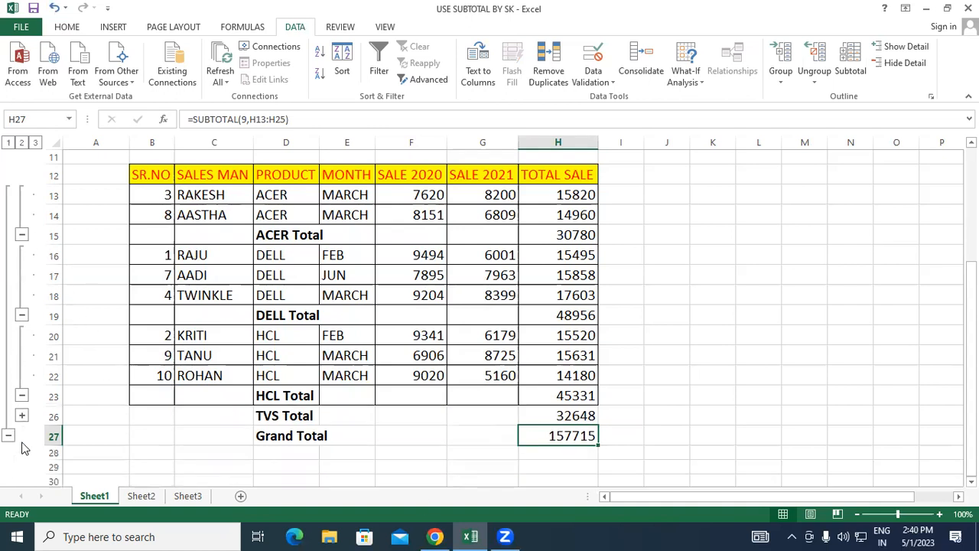
click(22, 396)
click(21, 314)
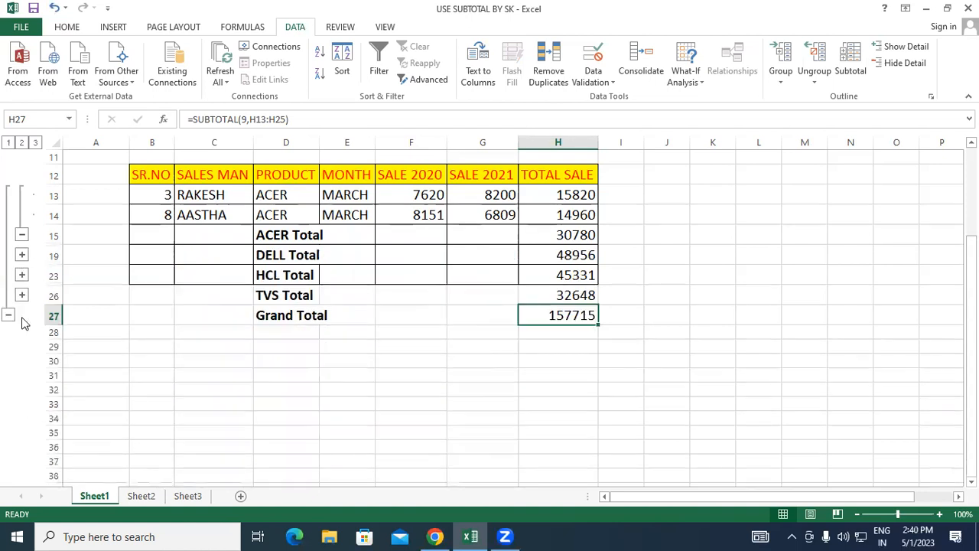
click(22, 235)
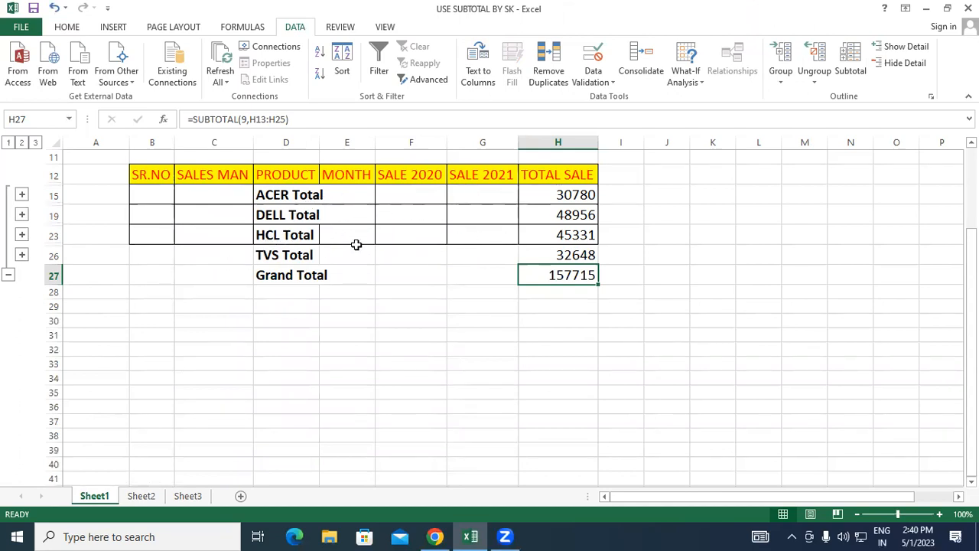
Expand and recollapse the ACER and DELL groups to view their records, and collapse and re-expand the grand total group
click(304, 195)
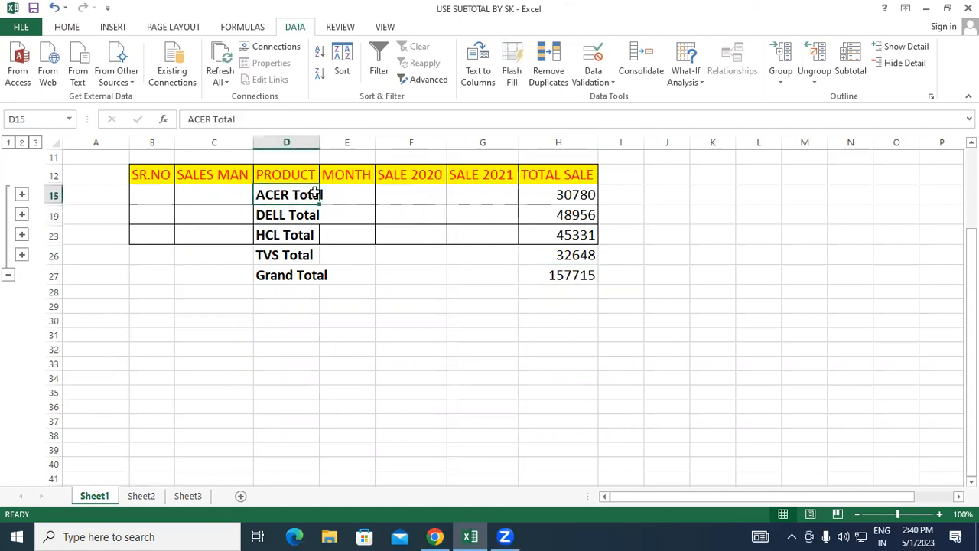
click(21, 194)
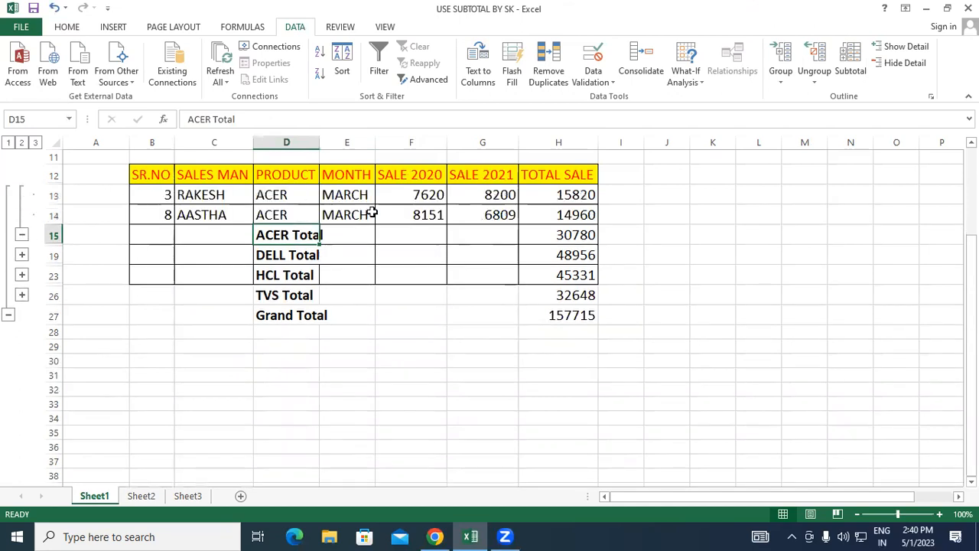
click(21, 234)
click(282, 215)
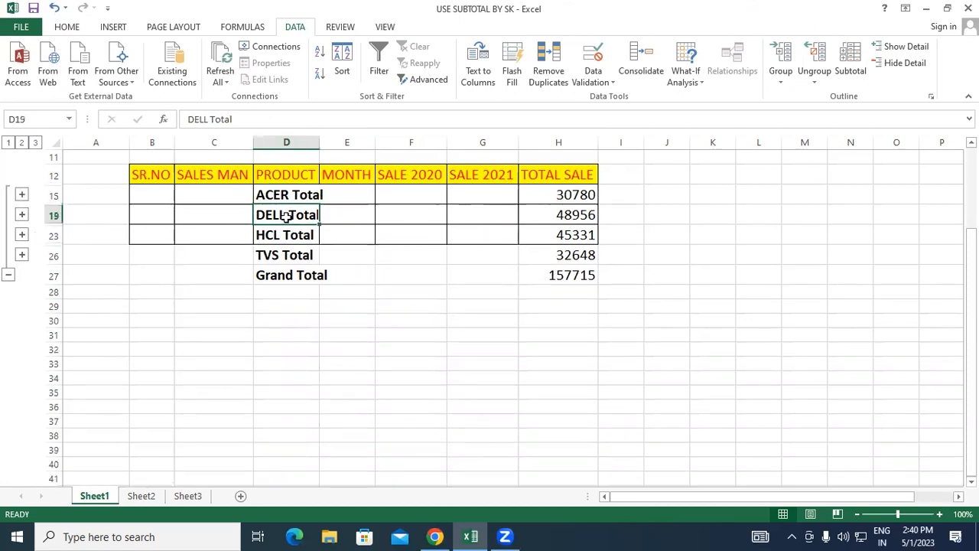
click(22, 215)
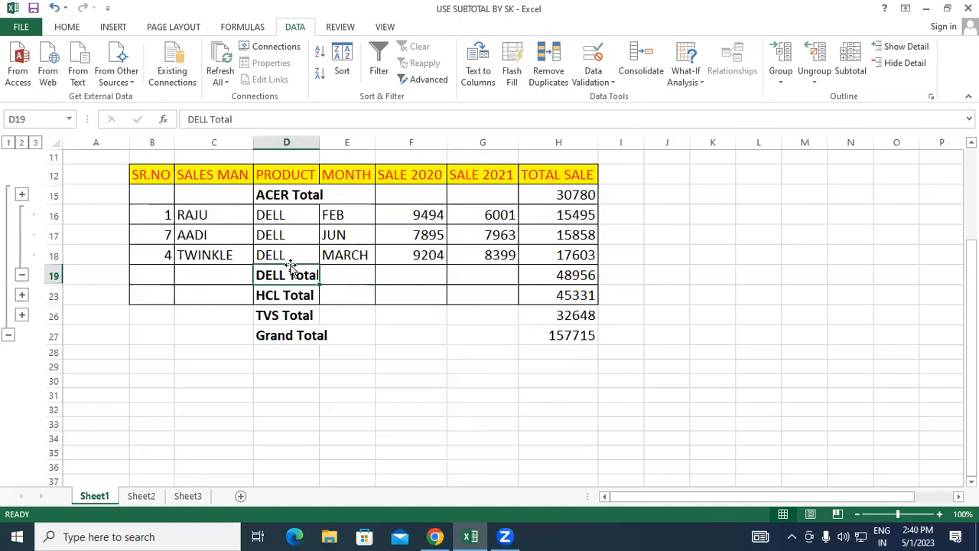
click(21, 275)
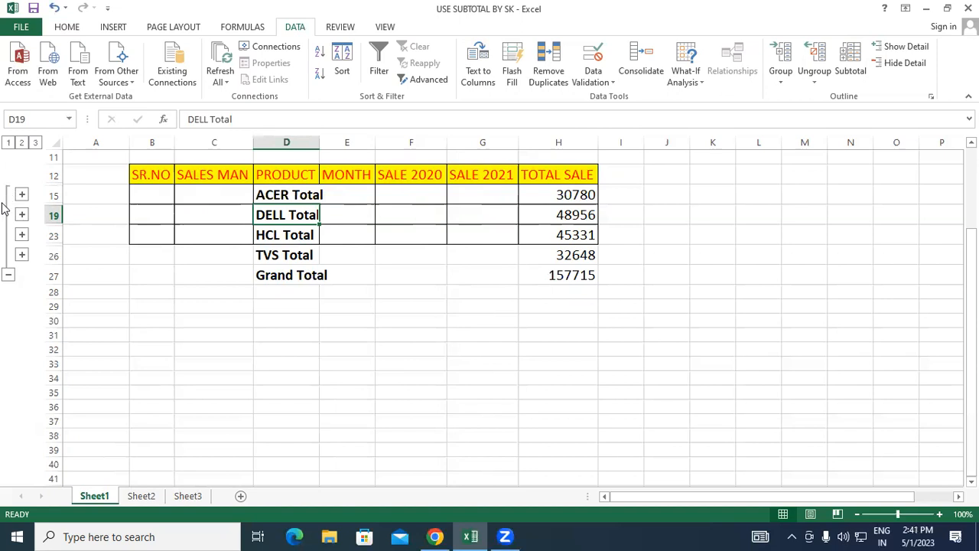
click(8, 276)
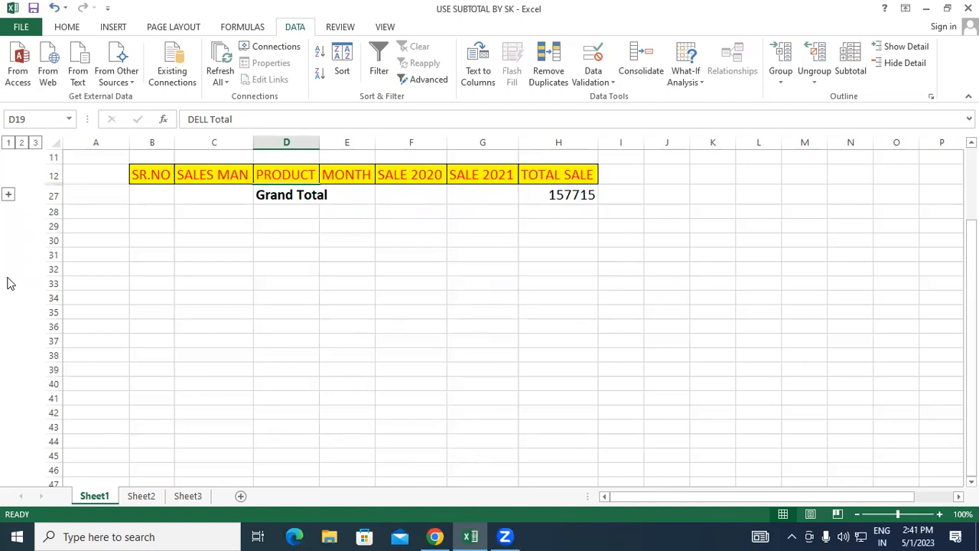
click(8, 195)
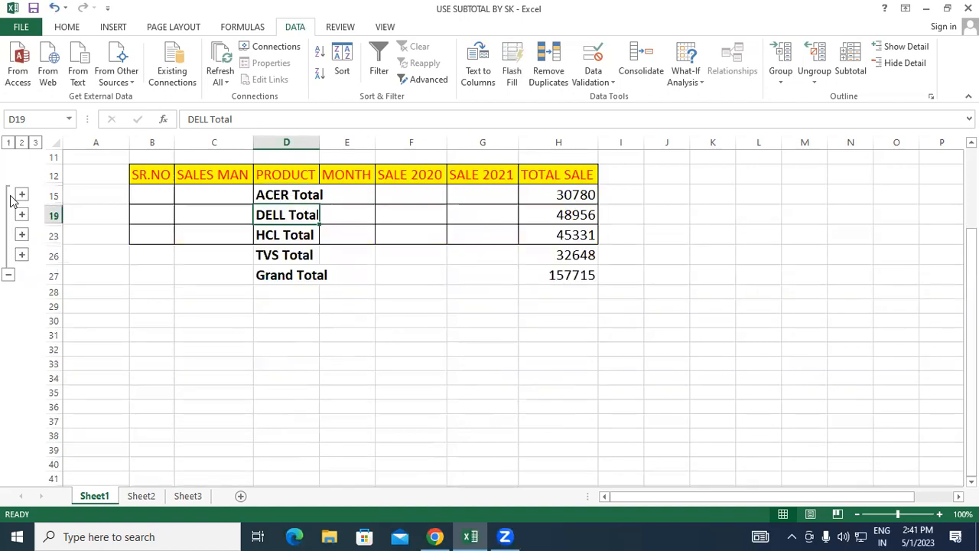
Expand the TVS, HCL, DELL and ACER outline groups to show every sales record again
click(21, 255)
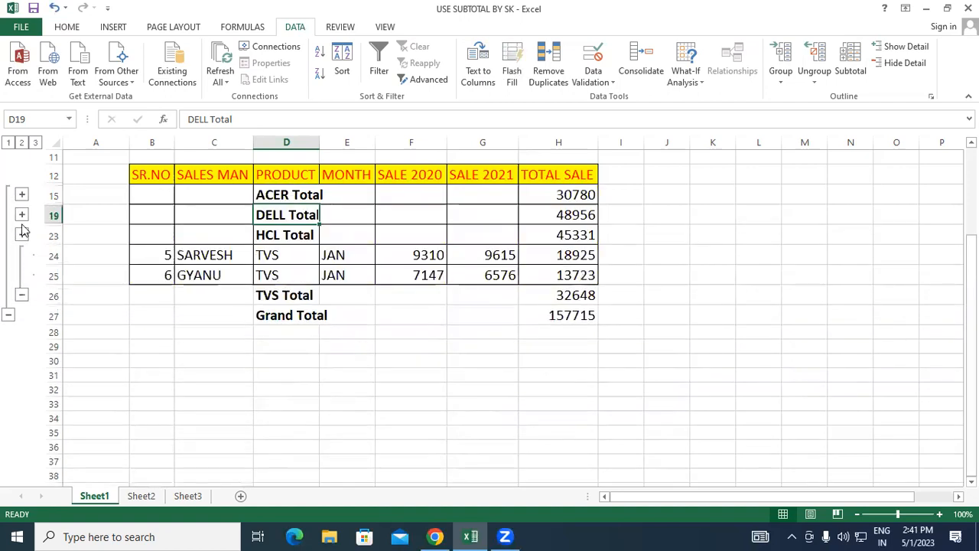
click(22, 234)
click(21, 215)
click(21, 195)
scroll(321, 227, up, 2)
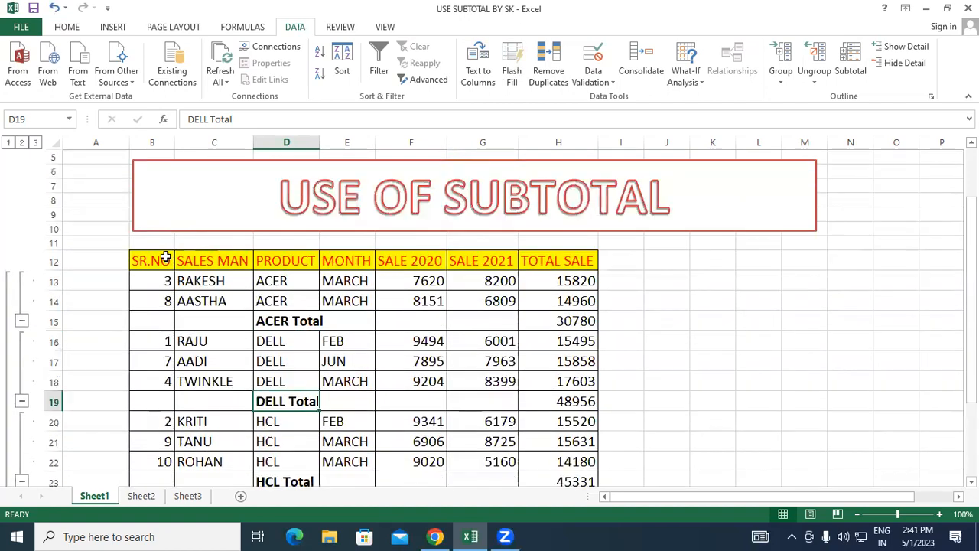
Select the whole sales table from the SR.NO header to the grand total and remove all its product subtotals
click(162, 259)
drag(317, 258, 593, 462)
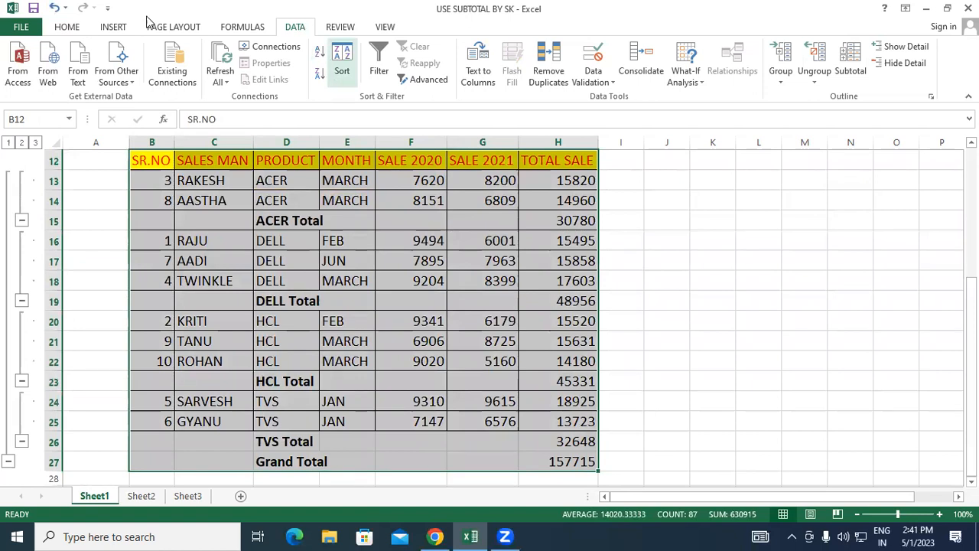
click(850, 61)
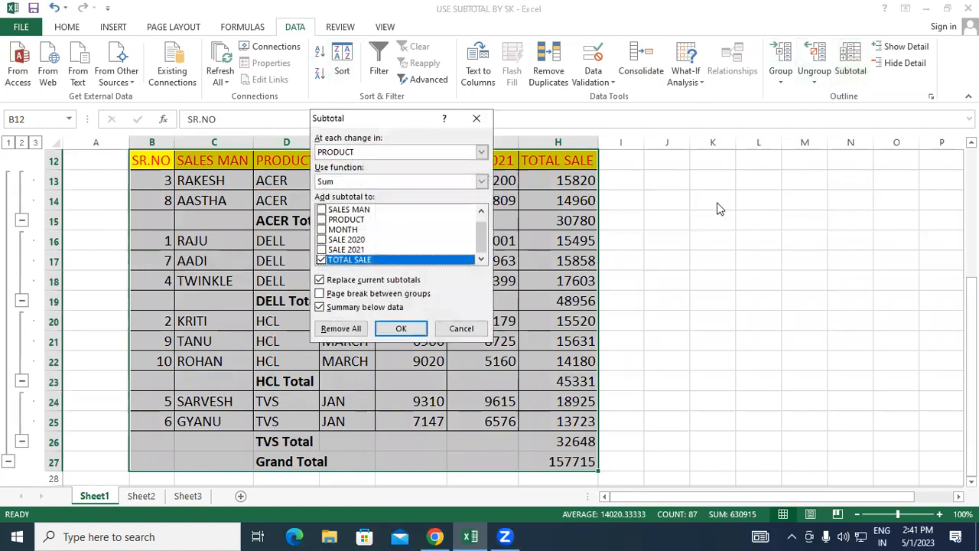
click(346, 332)
click(594, 297)
scroll(356, 252, up, 2)
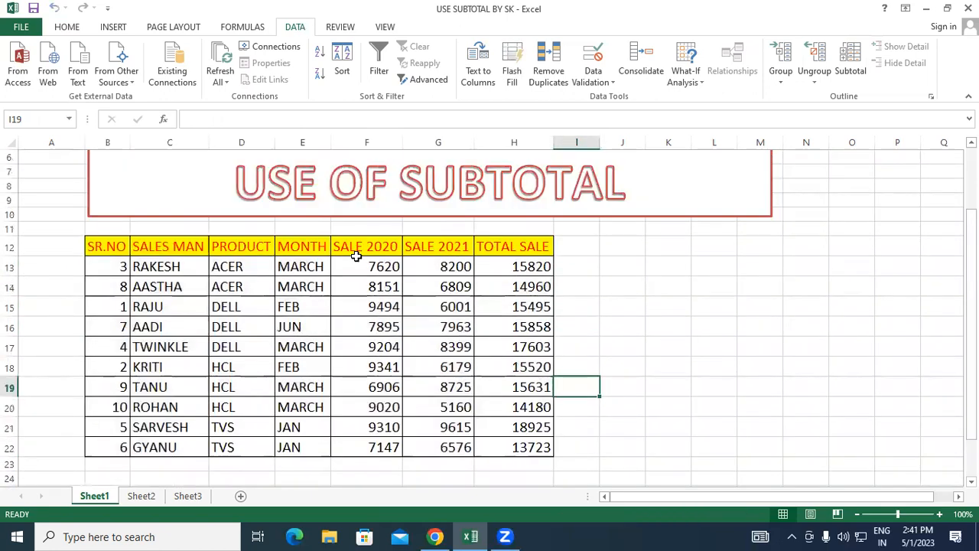
drag(210, 305, 367, 136)
click(586, 332)
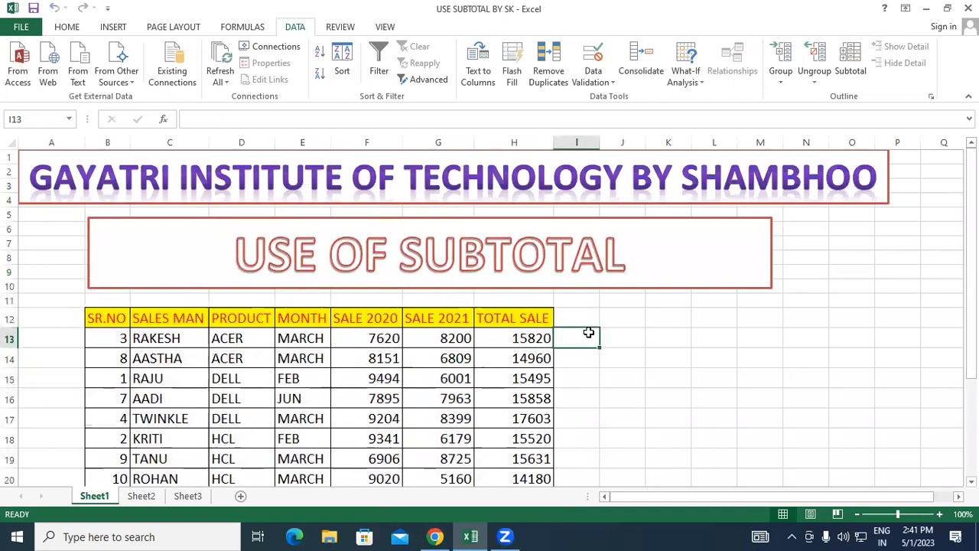
scroll(283, 421, down, 1)
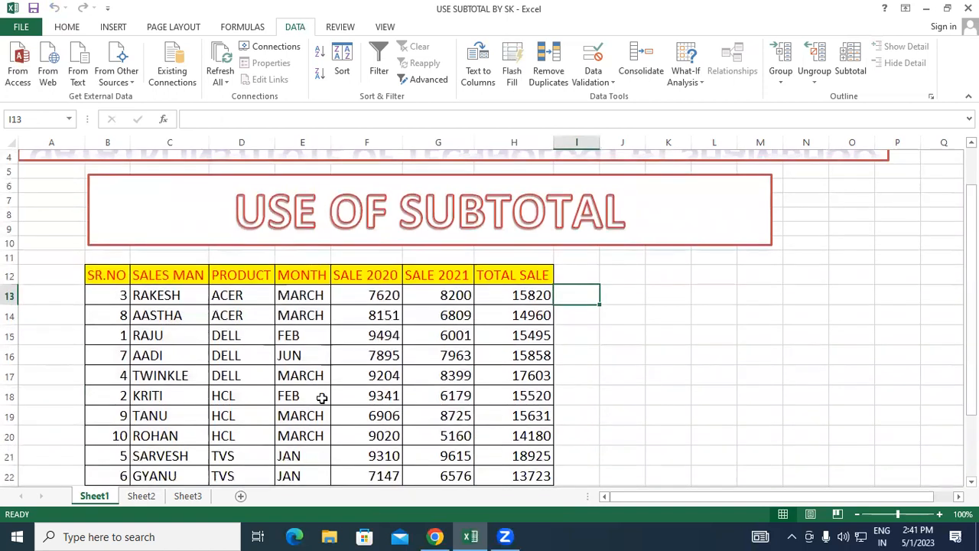
Sort the sales table by the MONTH column from A to Z, expanding the selection to the neighbouring columns
scroll(322, 398, down, 2)
click(297, 191)
drag(296, 205, 318, 389)
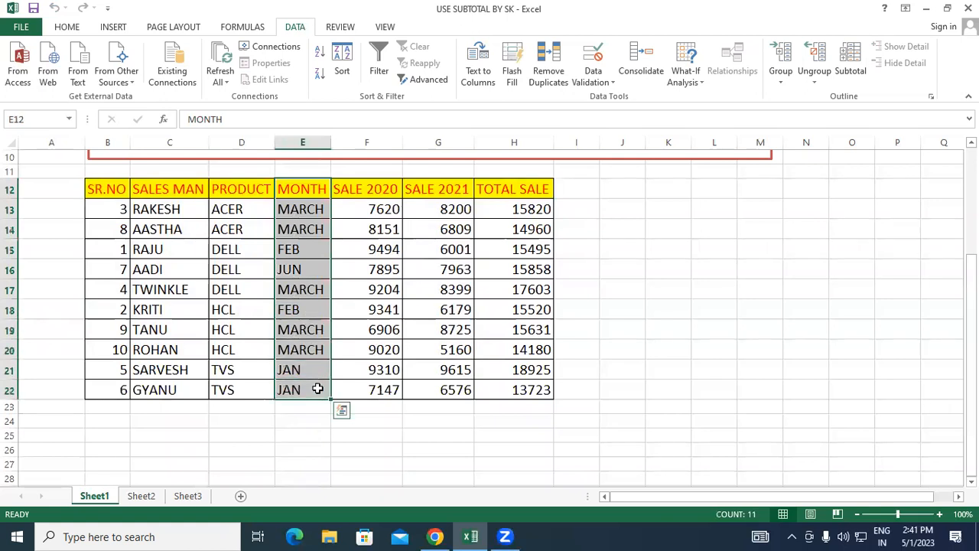
click(66, 29)
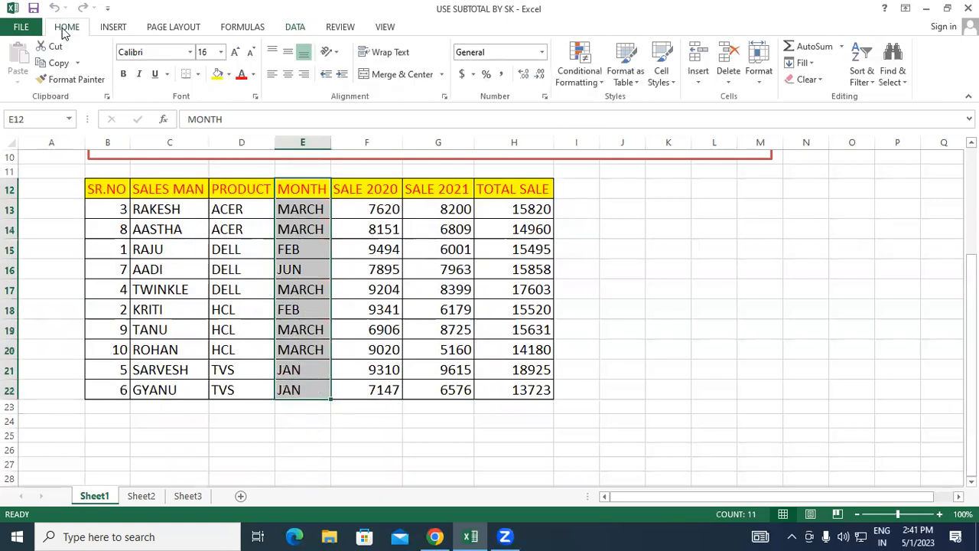
click(855, 79)
click(877, 98)
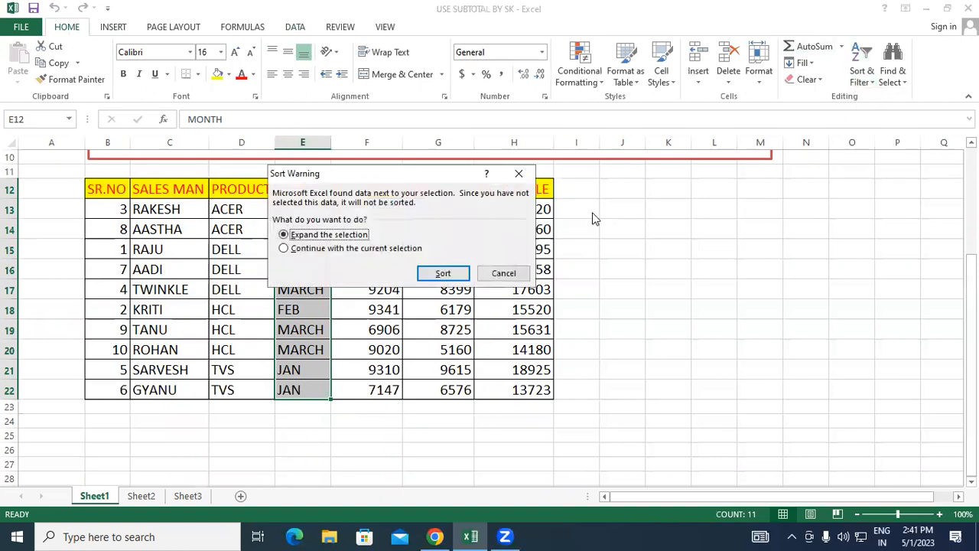
click(443, 273)
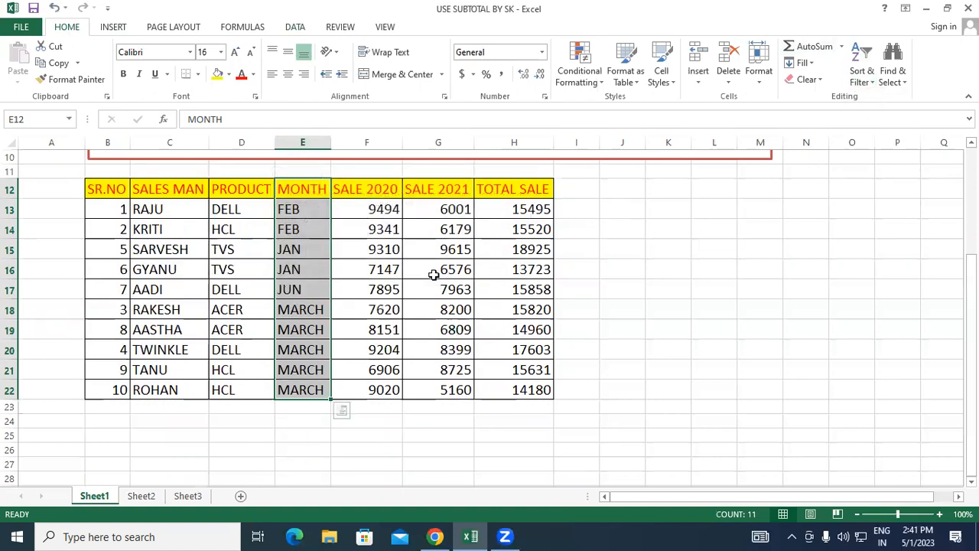
click(314, 252)
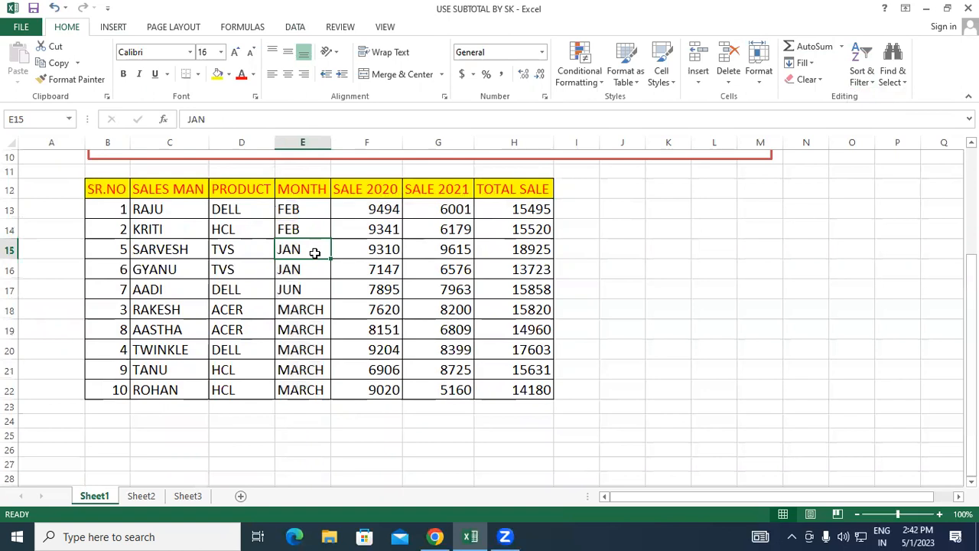
Subtotal the whole sales table at each change in MONTH, using Sum on TOTAL SALE
drag(91, 188, 524, 386)
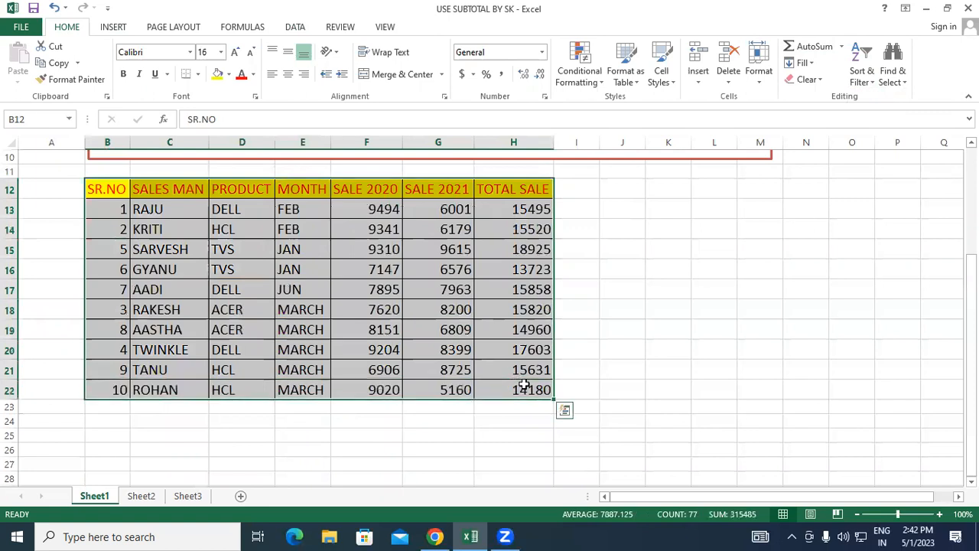
click(300, 30)
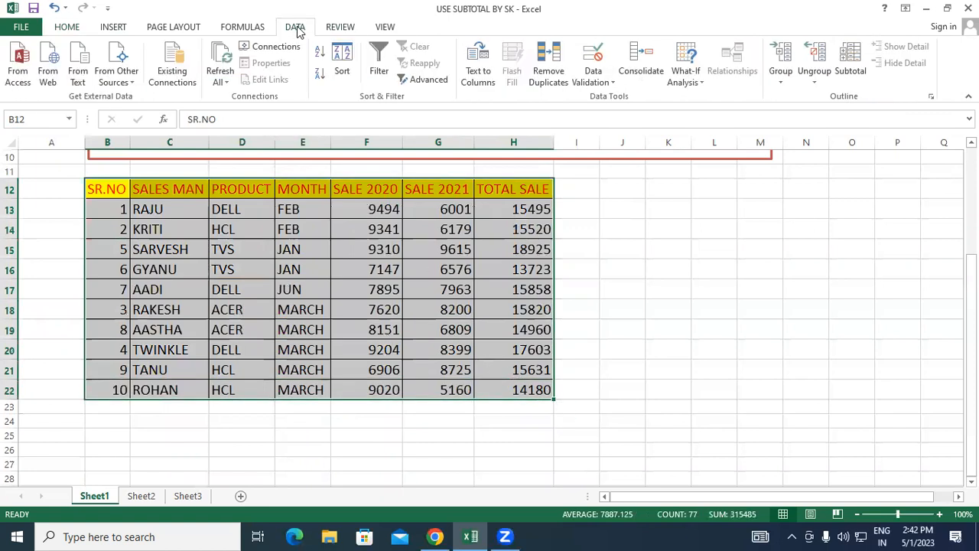
click(851, 53)
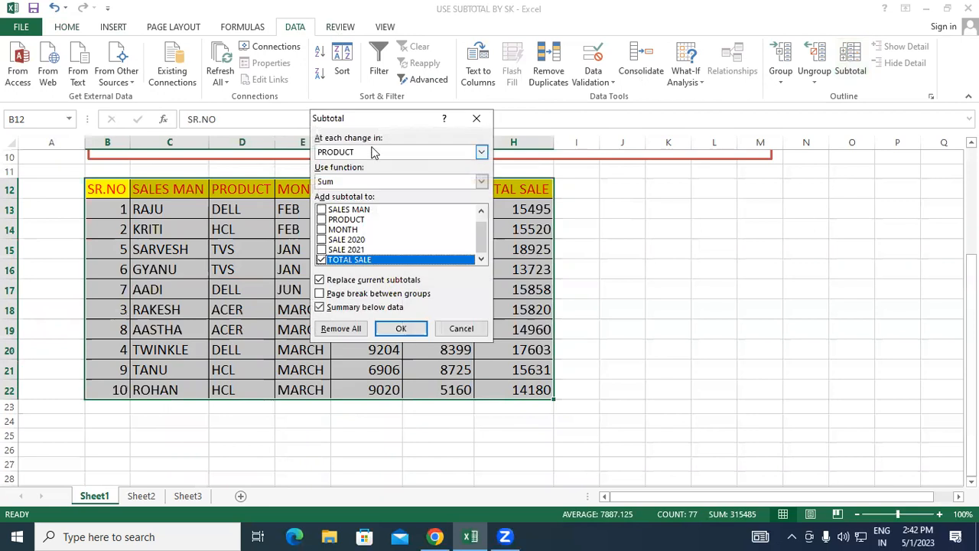
click(368, 154)
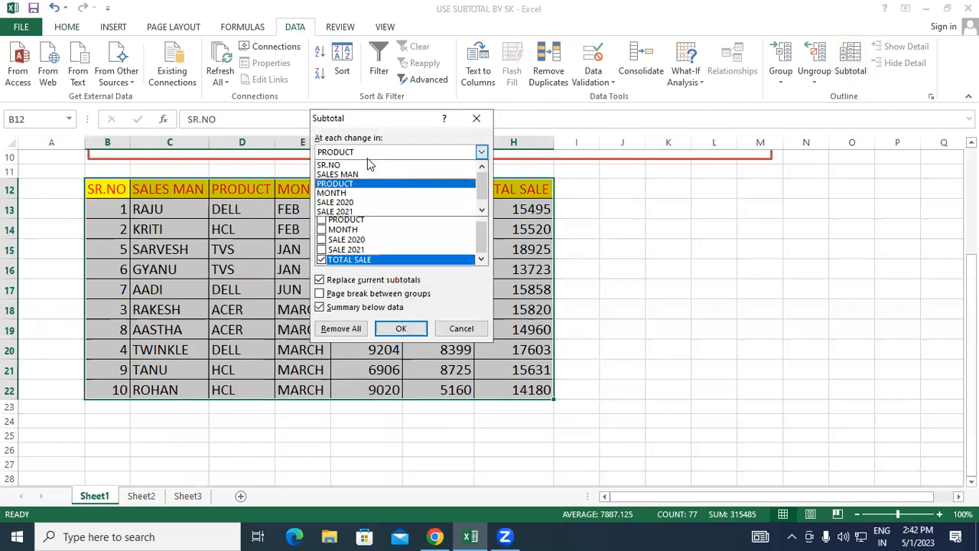
click(355, 195)
drag(361, 122, 588, 101)
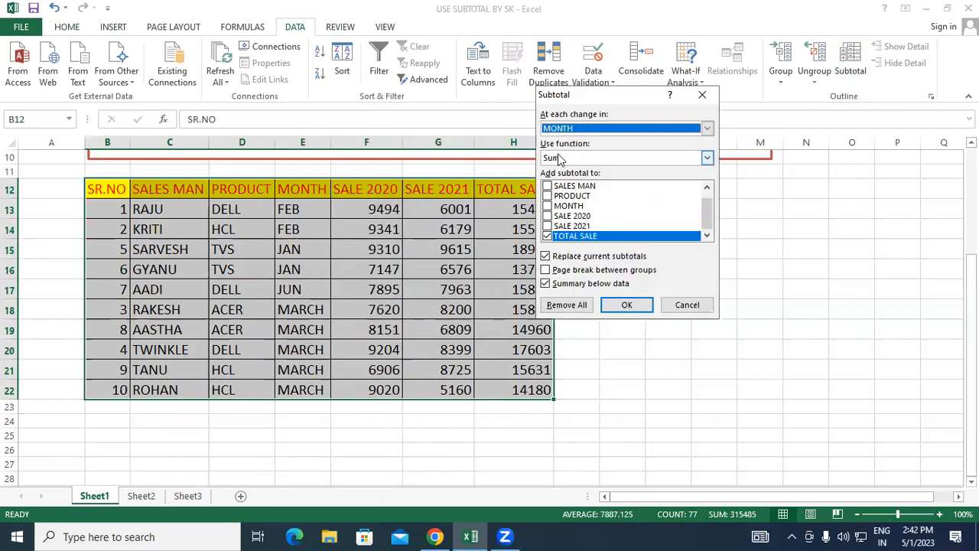
click(626, 304)
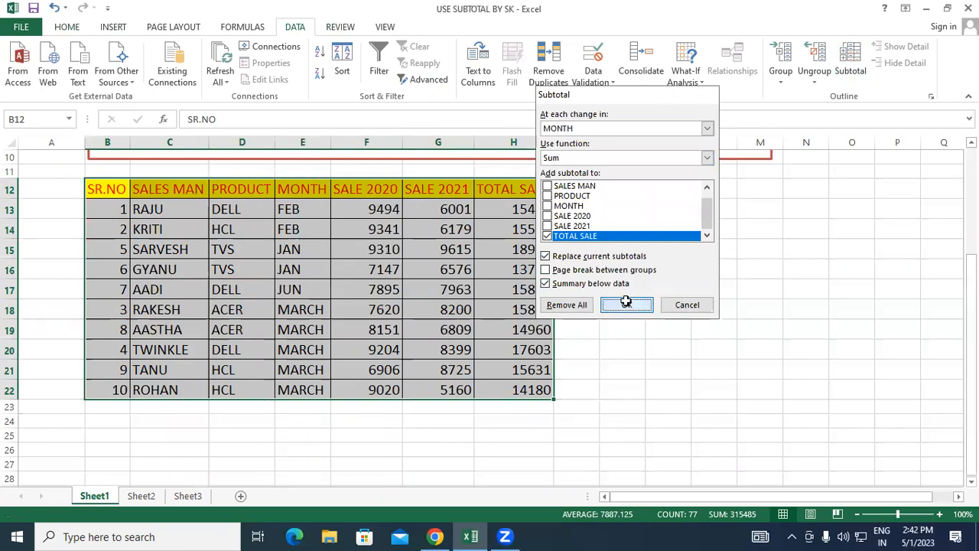
click(623, 245)
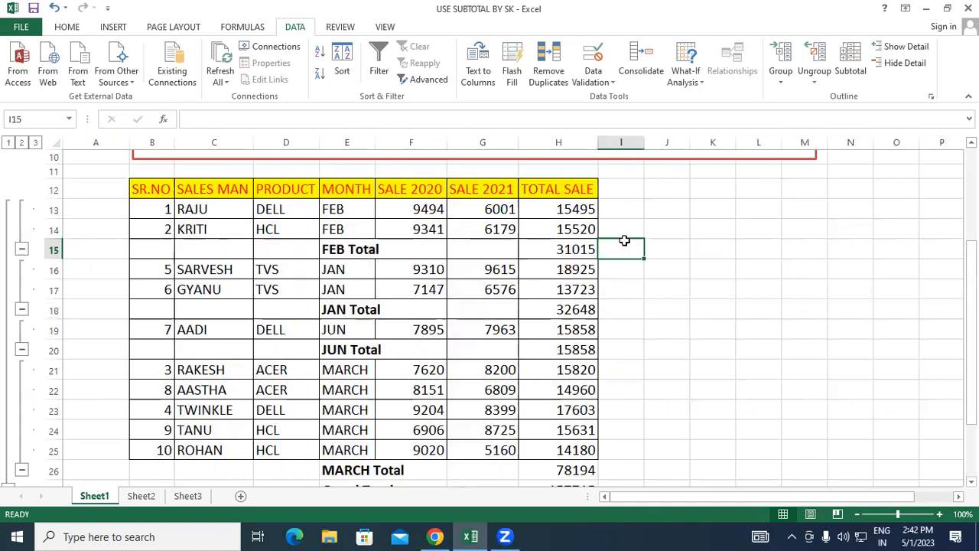
Examine the FEB, JAN and JUN totals together with the salesmen and products of each month's records
click(364, 250)
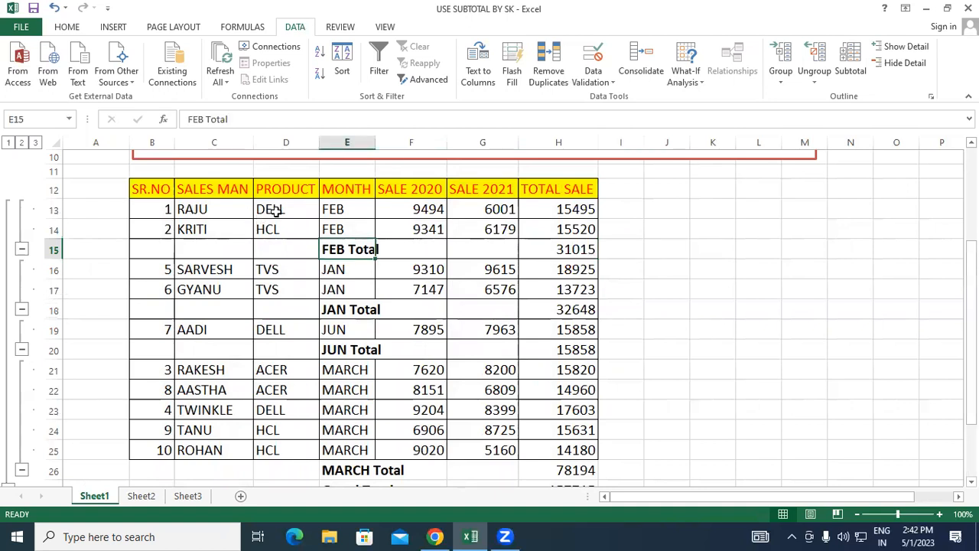
click(275, 228)
click(212, 211)
click(201, 230)
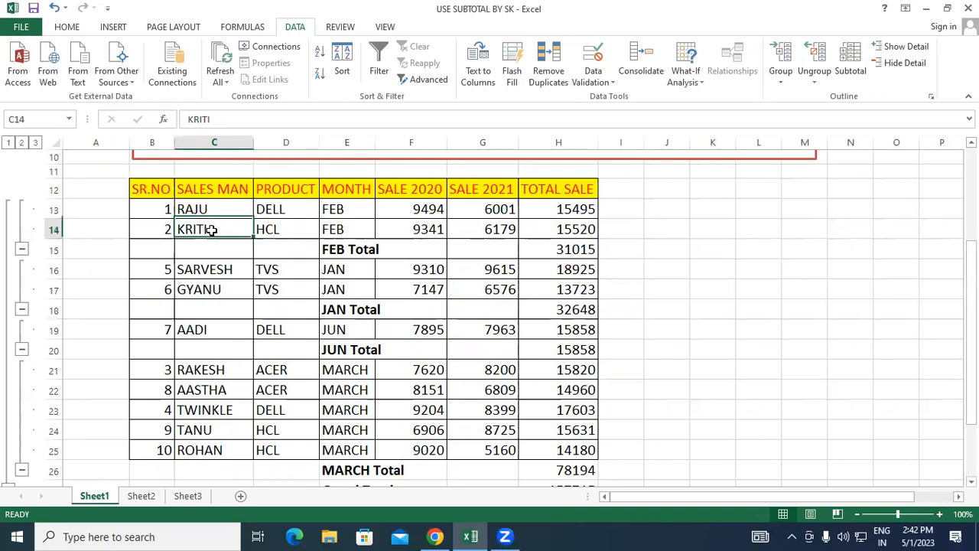
click(546, 246)
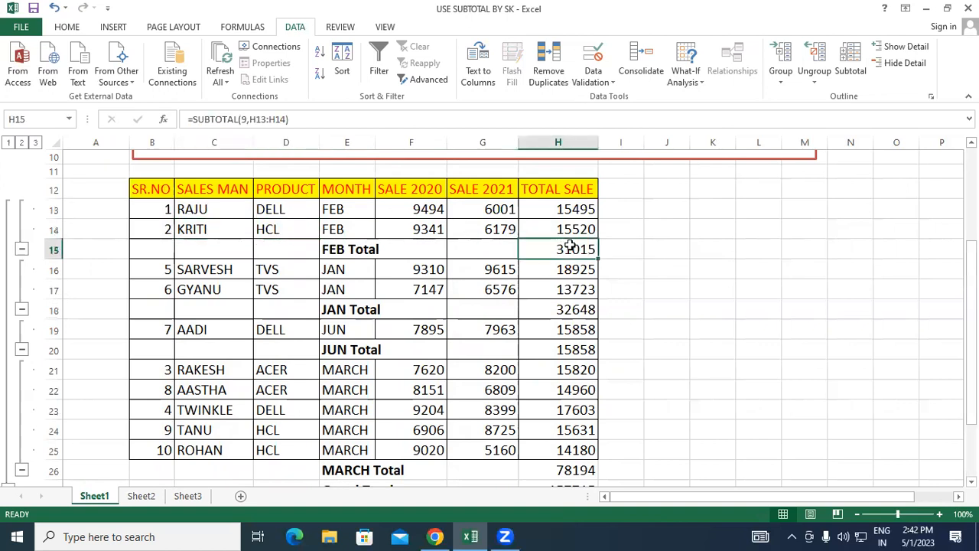
click(324, 307)
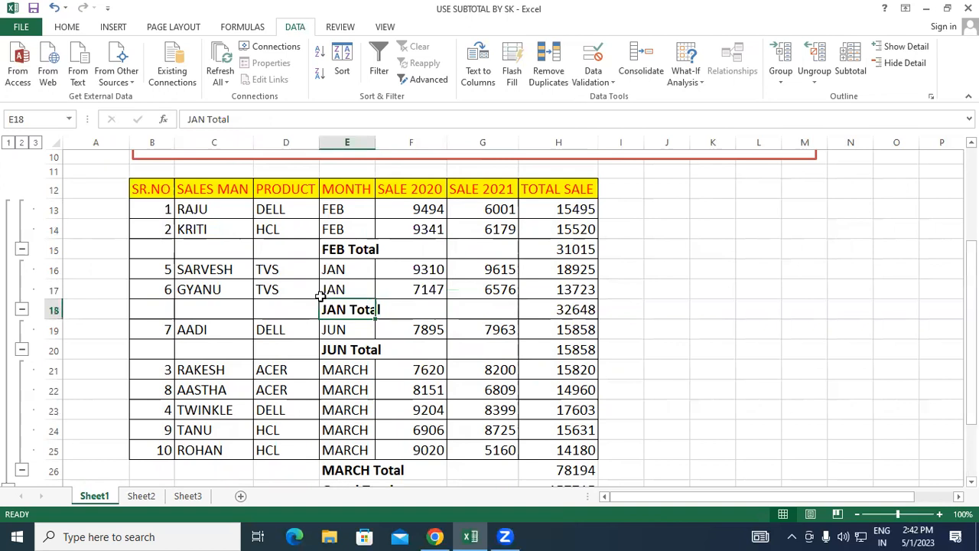
click(280, 266)
click(284, 288)
click(223, 276)
click(229, 291)
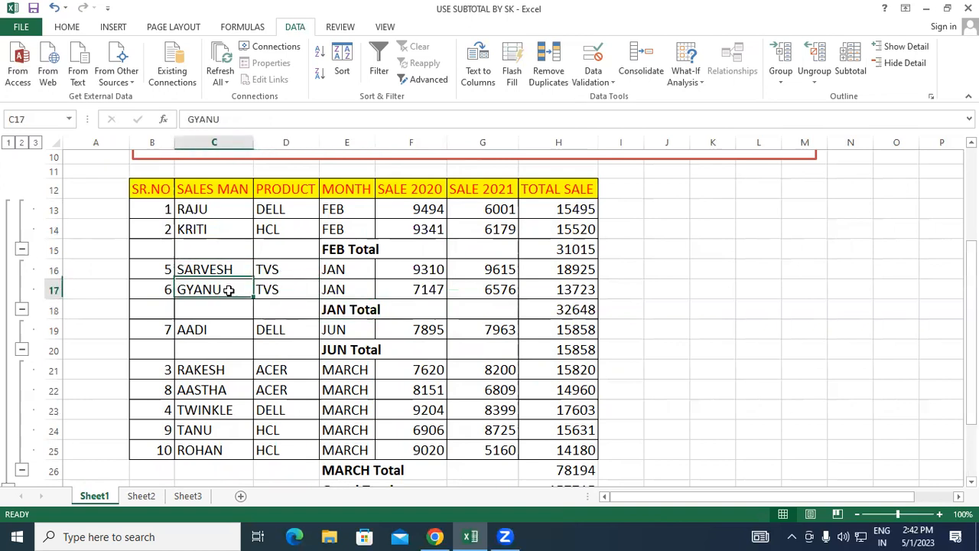
click(544, 309)
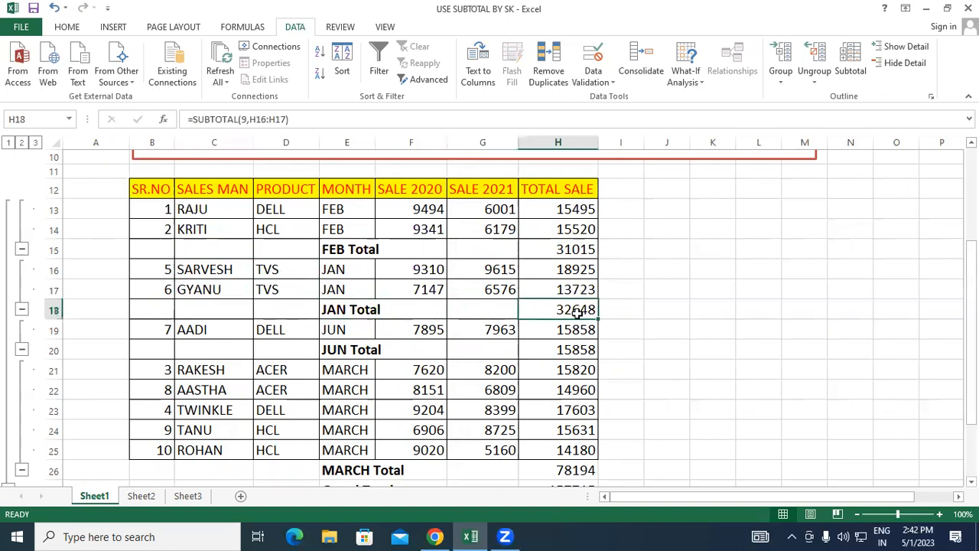
click(338, 350)
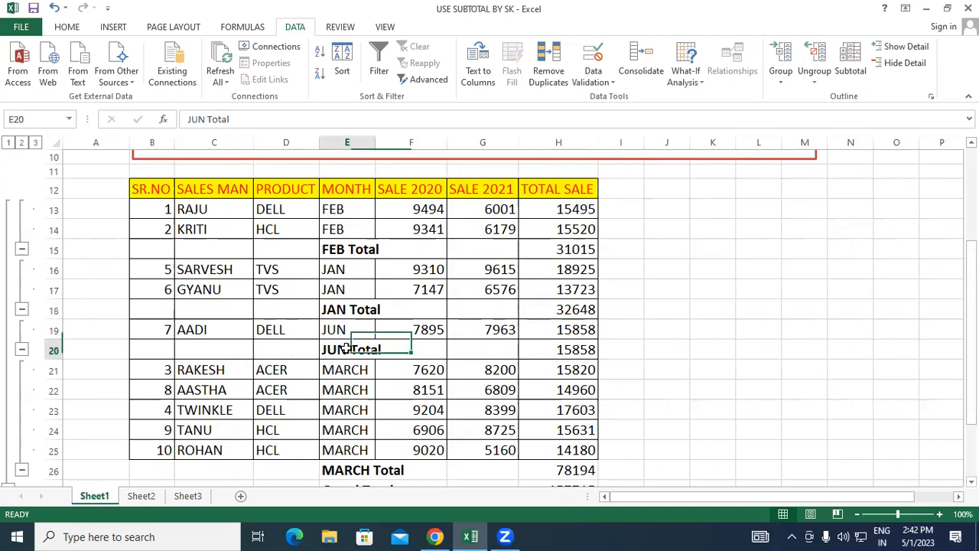
click(557, 348)
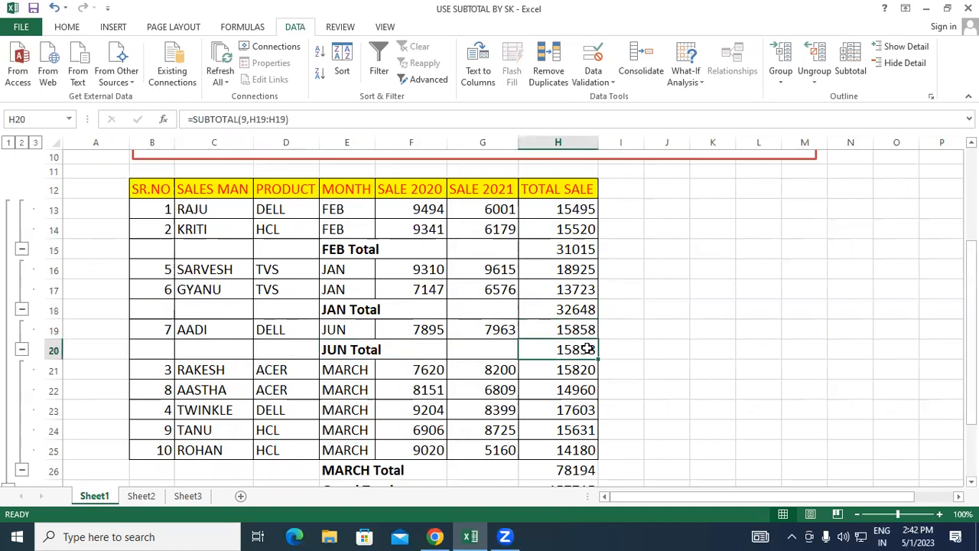
click(221, 325)
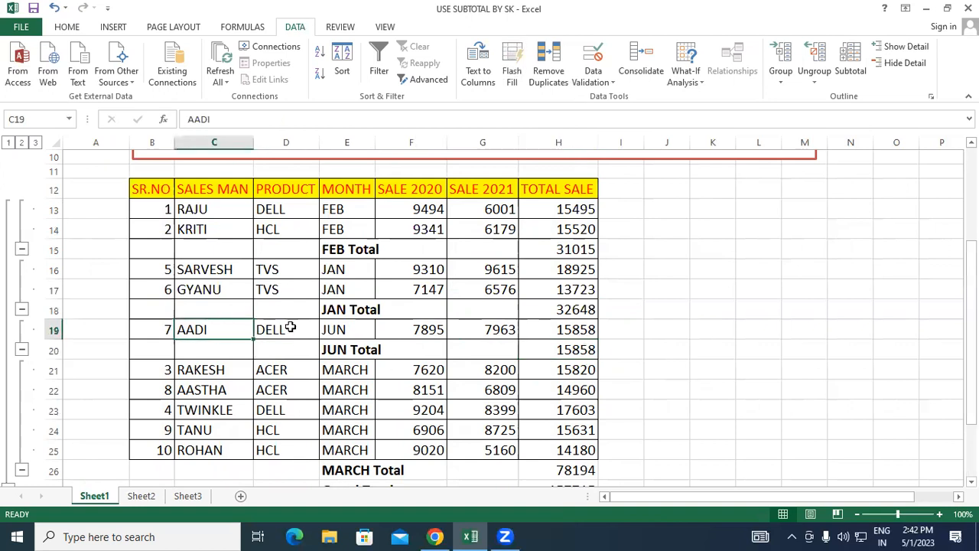
click(290, 327)
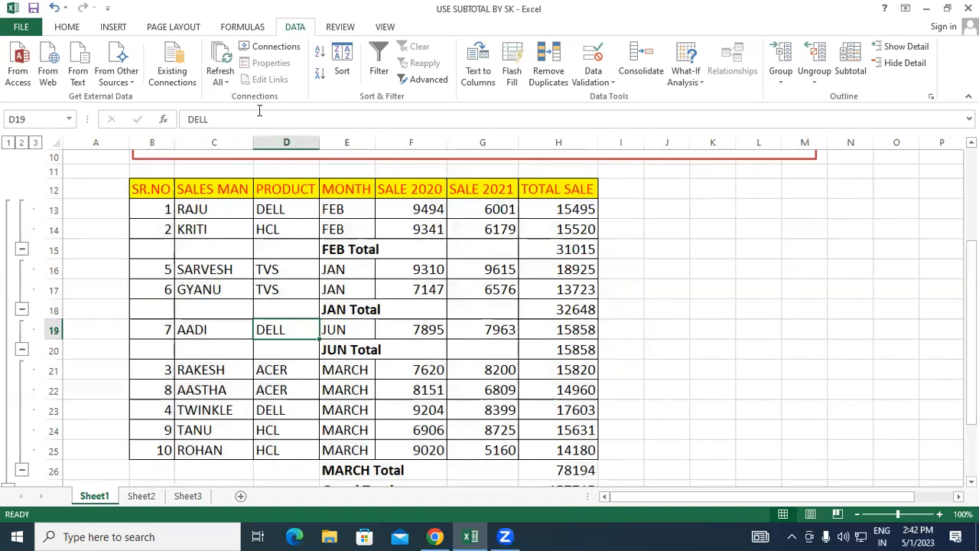
Select the whole subtotalled table down to the grand total and remove all its month subtotals
scroll(157, 195, up, 1)
drag(157, 239, 586, 462)
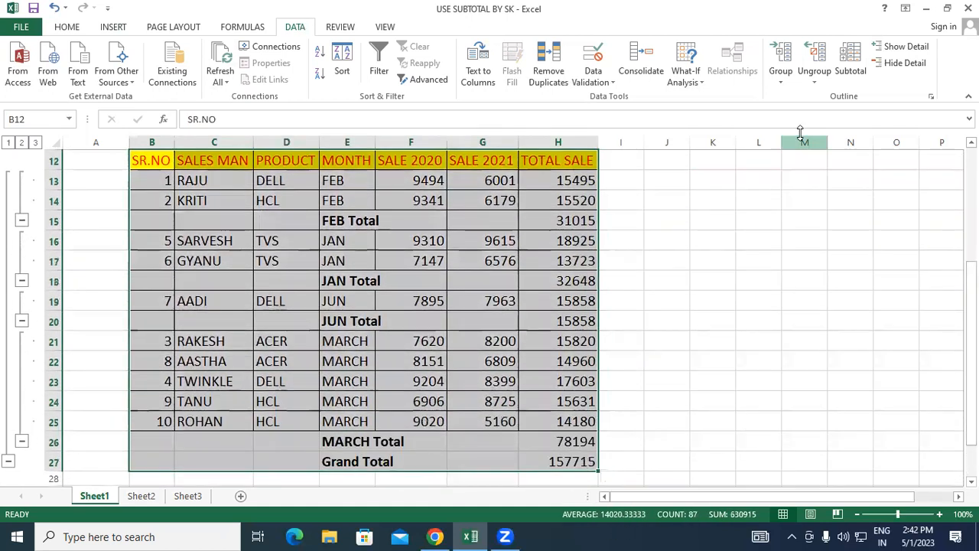
click(849, 59)
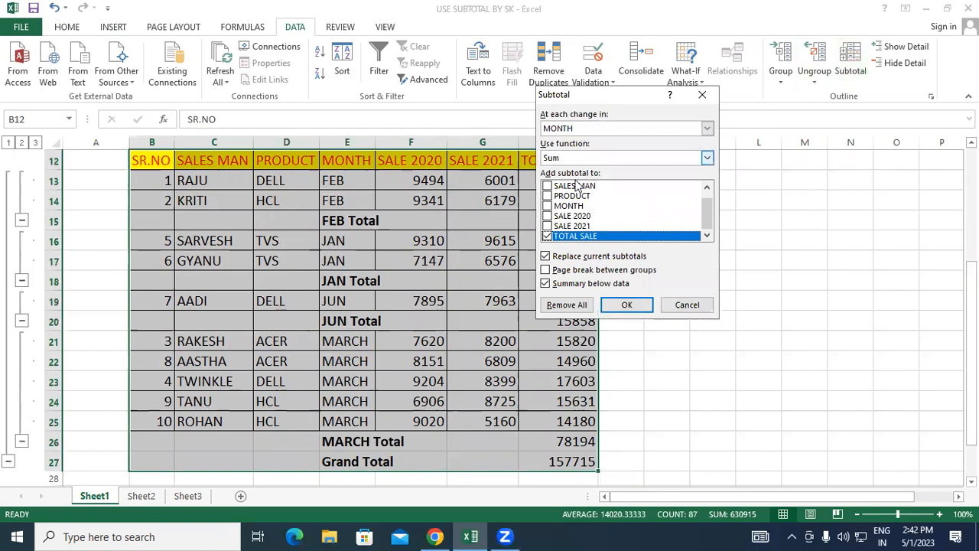
click(572, 307)
click(587, 263)
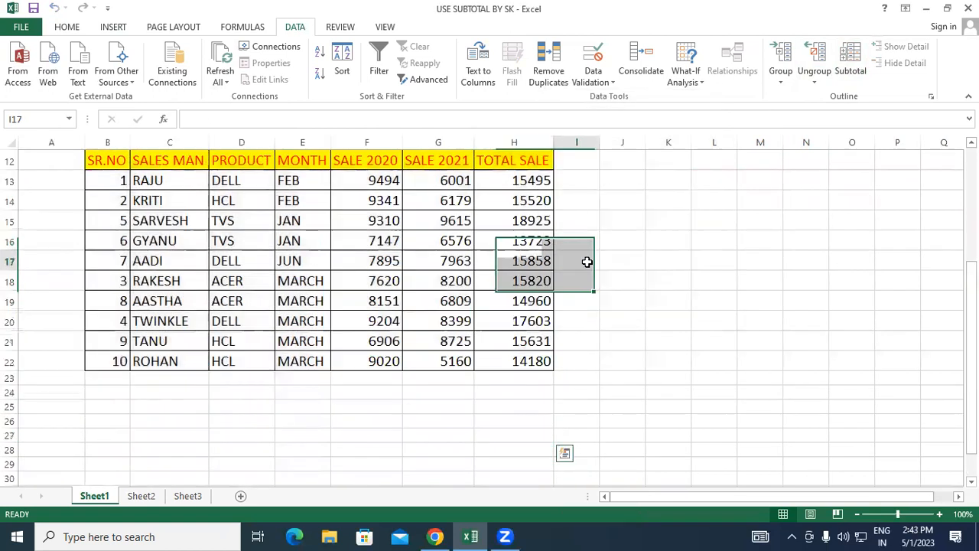
Subtotal the full sales table from SR.NO to TOTAL SALE by MONTH again, summing TOTAL SALE
click(261, 272)
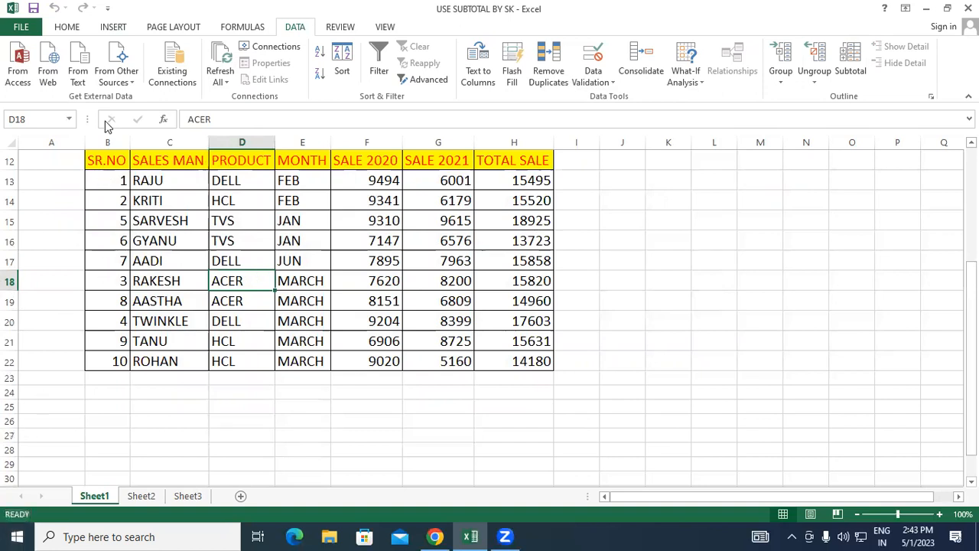
drag(89, 158, 495, 359)
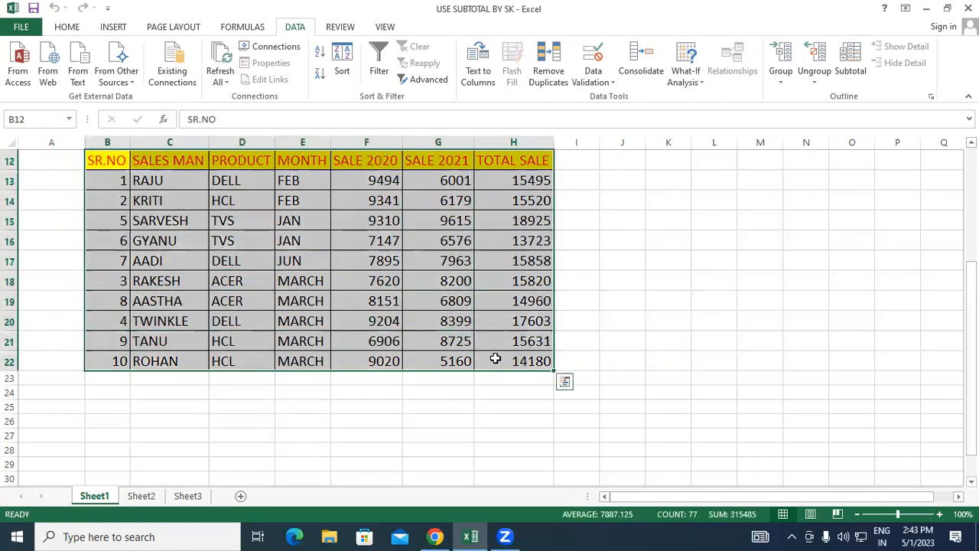
click(849, 57)
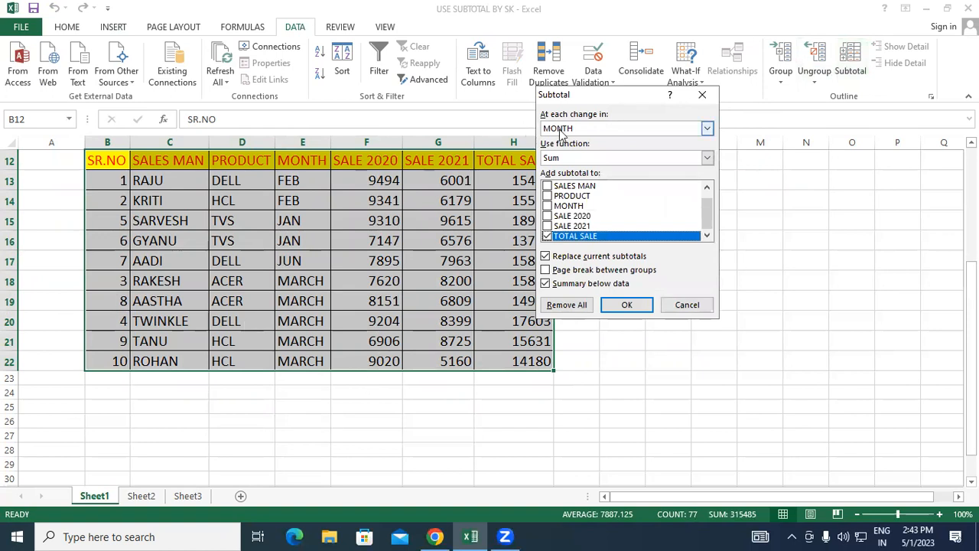
click(624, 305)
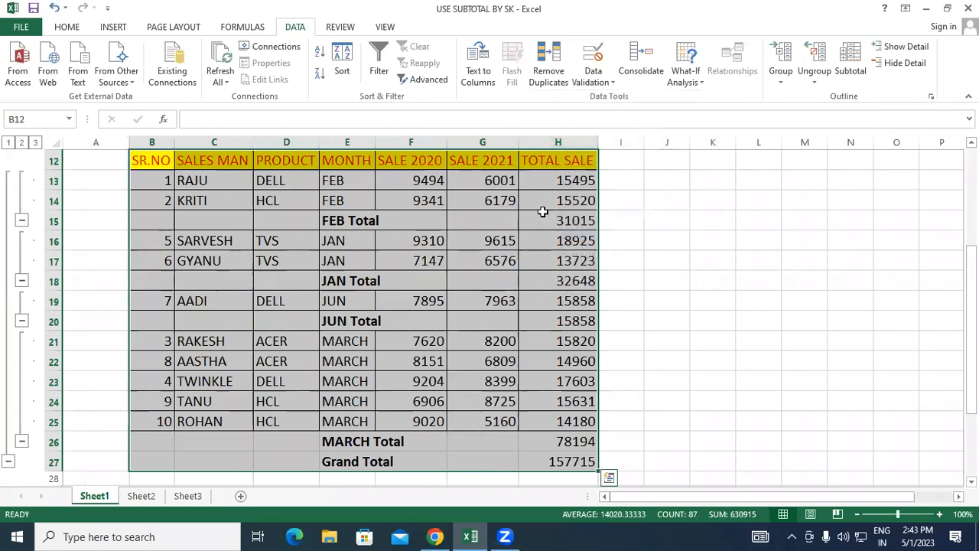
Replace the monthly sum subtotals with Max subtotals on TOTAL SALE
click(851, 61)
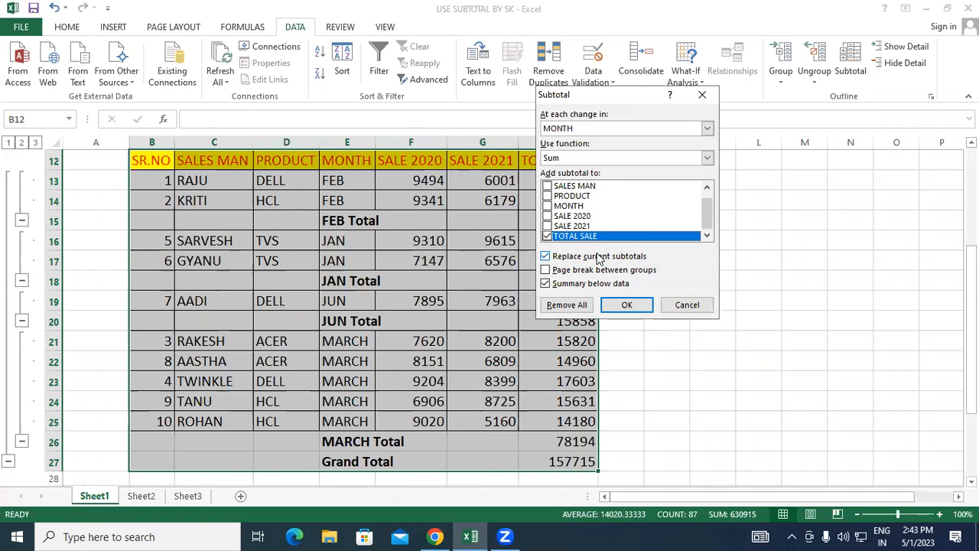
click(570, 157)
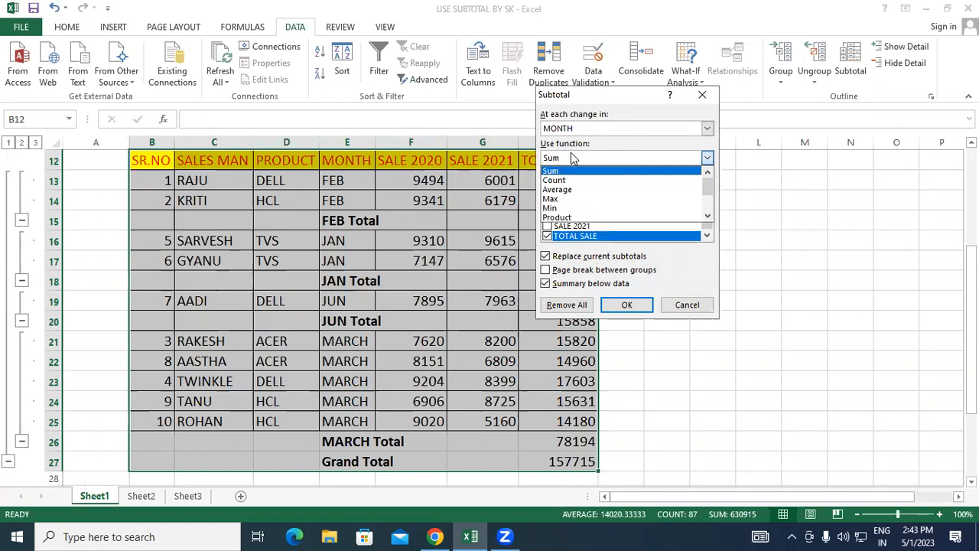
click(566, 201)
click(624, 304)
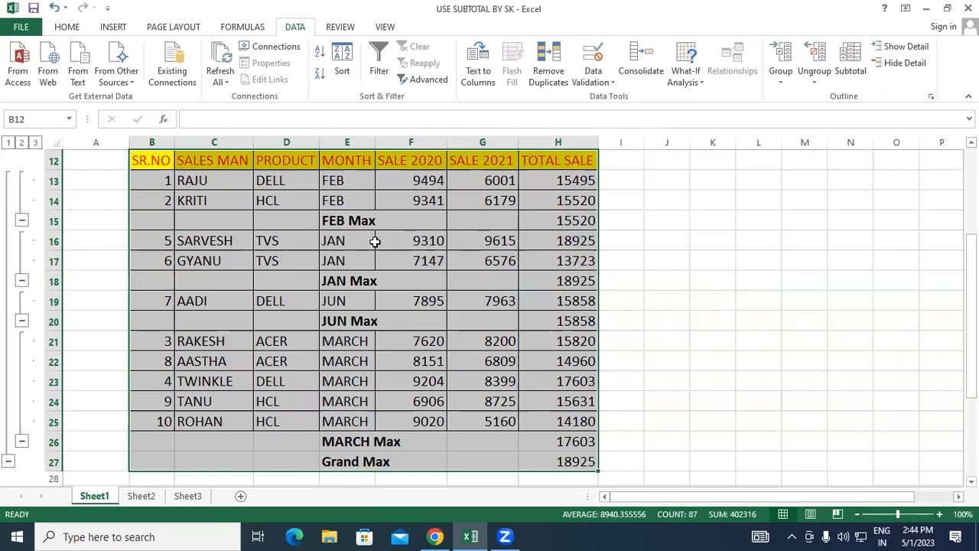
Add Sum subtotals of TOTAL SALE per MONTH alongside the Max rows, with replacement of current subtotals turned off
click(849, 60)
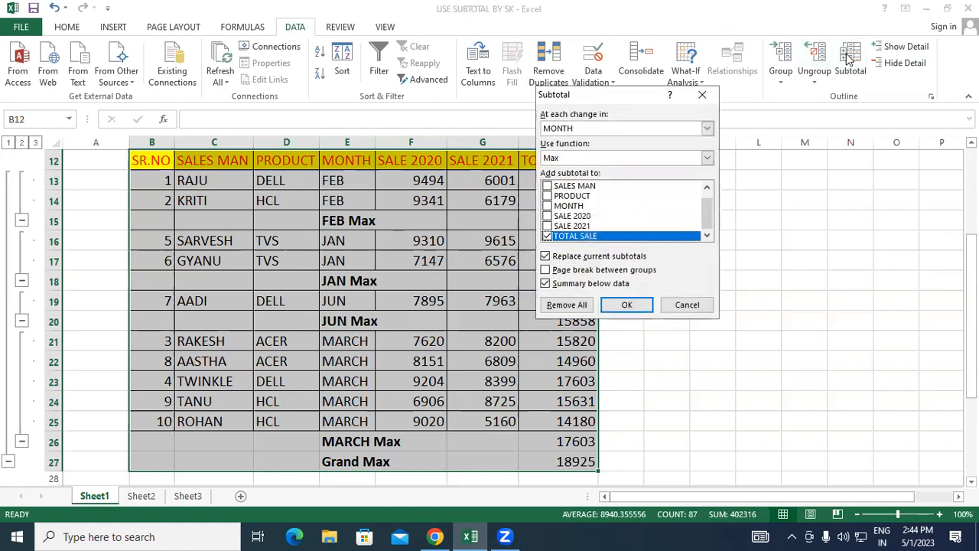
click(544, 257)
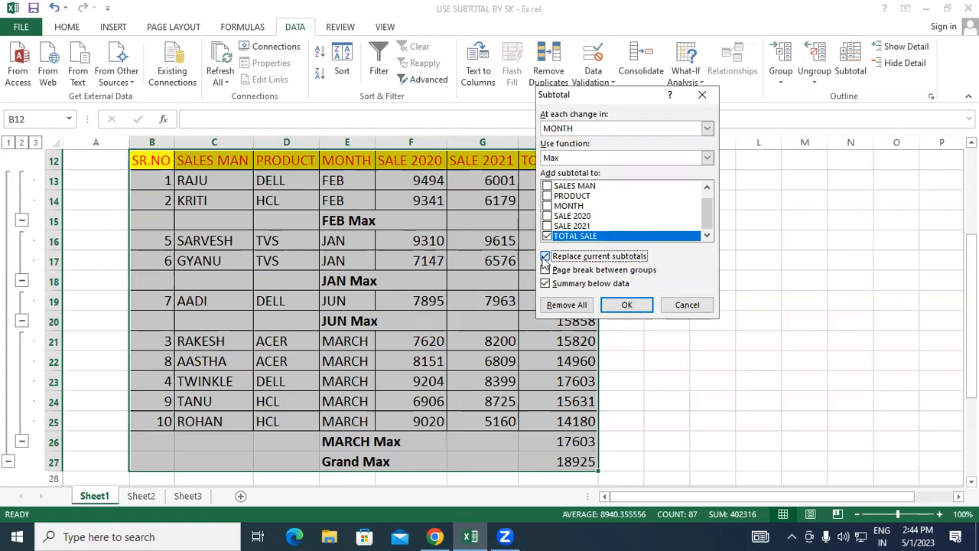
click(570, 159)
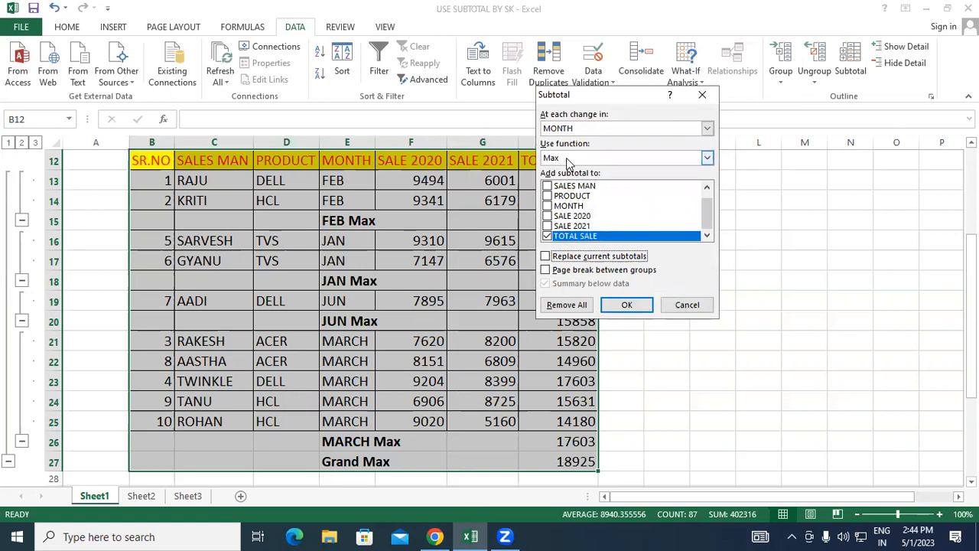
click(579, 170)
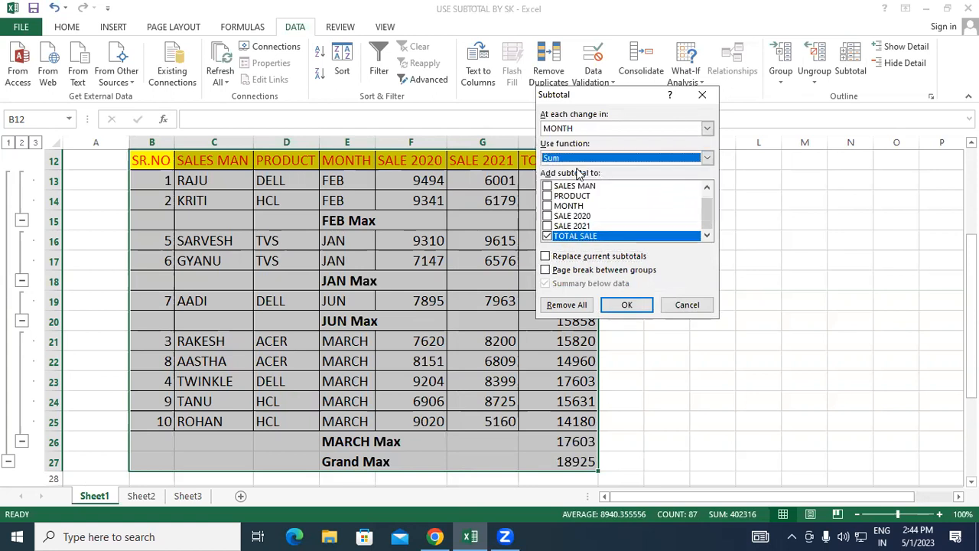
click(627, 305)
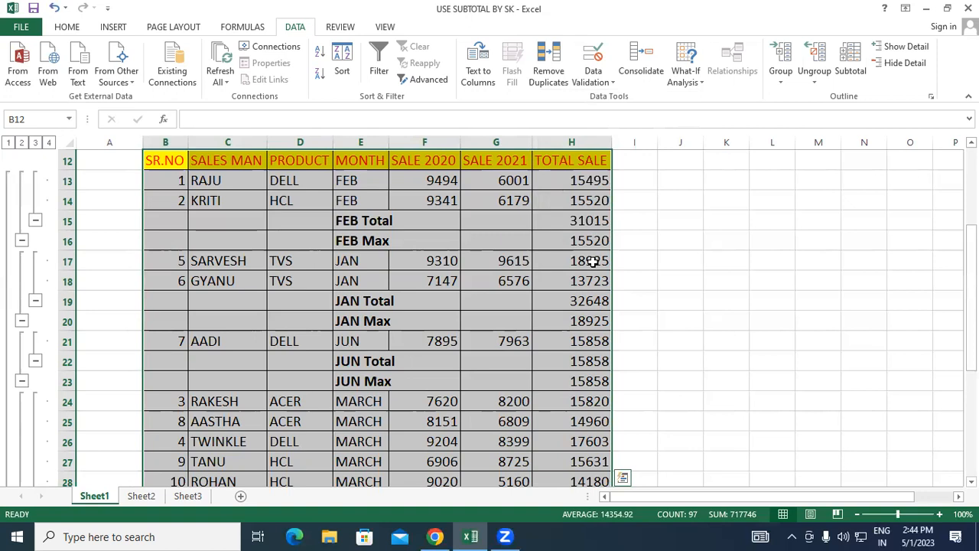
click(368, 274)
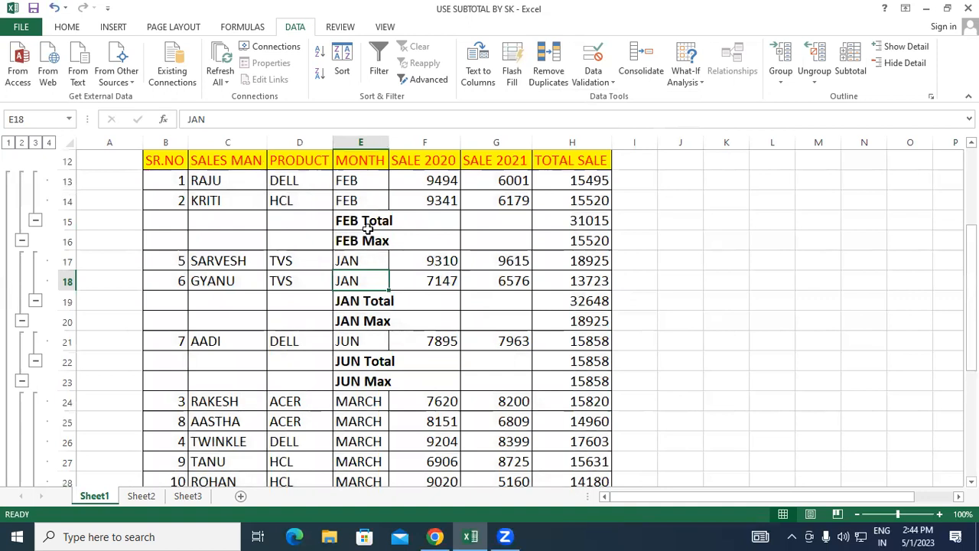
Add another set of monthly Sum subtotals on TOTAL SALE with page breaks between groups, keeping the current subtotals
click(851, 61)
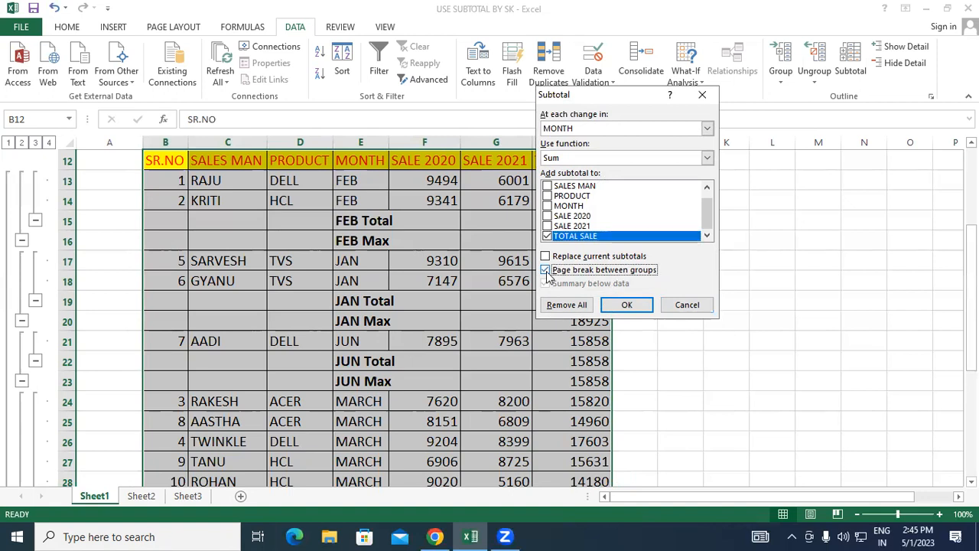
click(626, 304)
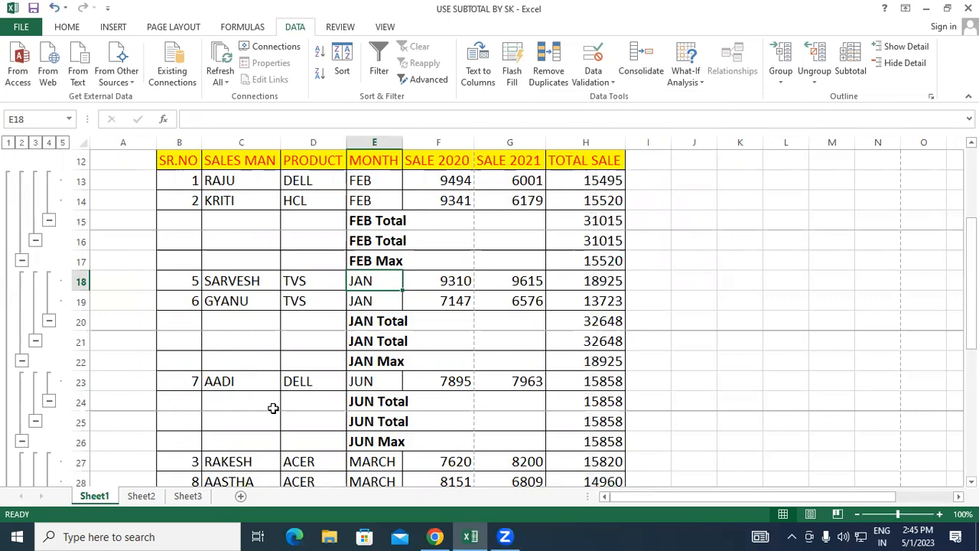
scroll(301, 344, down, 2)
scroll(372, 403, down, 2)
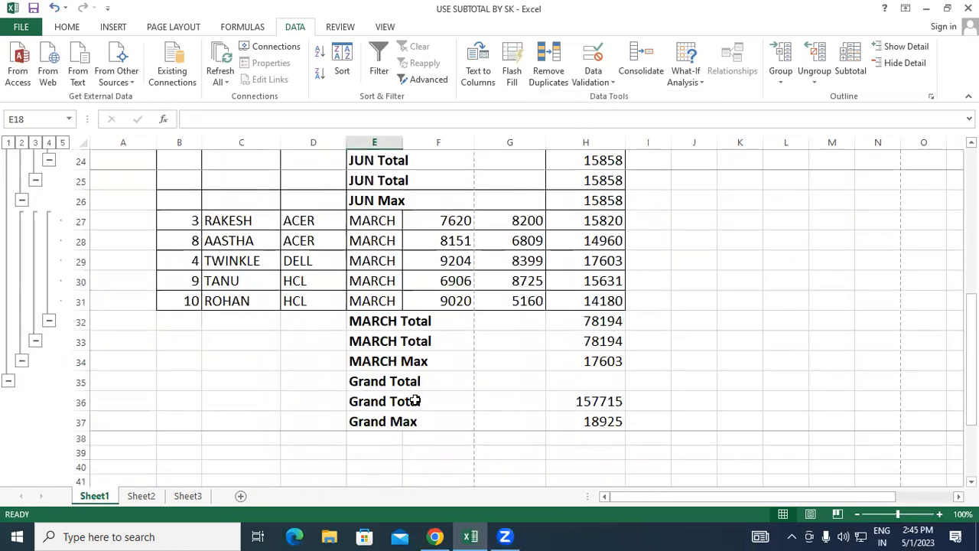
Remove all subtotals from the sales table and deselect it by selecting empty cell J12
scroll(414, 401, up, 4)
scroll(413, 400, up, 2)
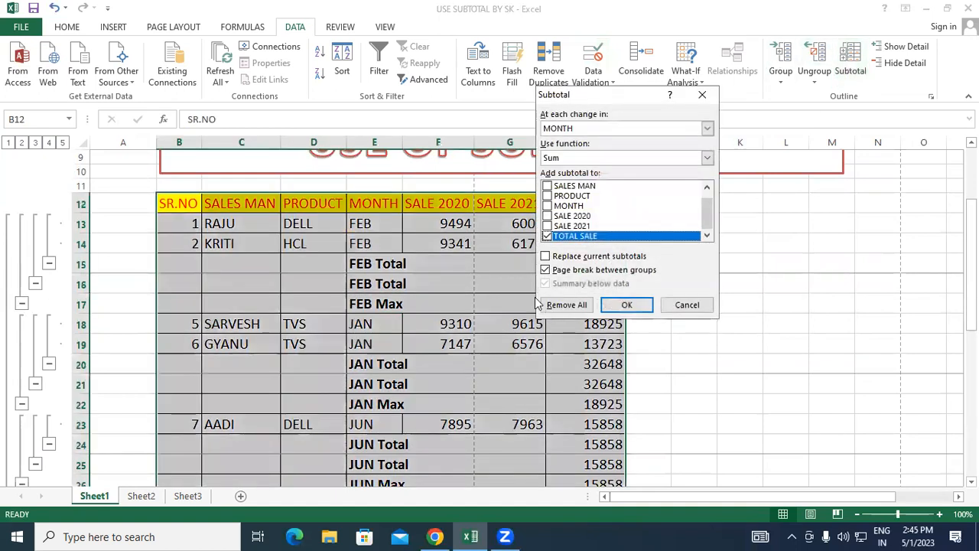
click(562, 303)
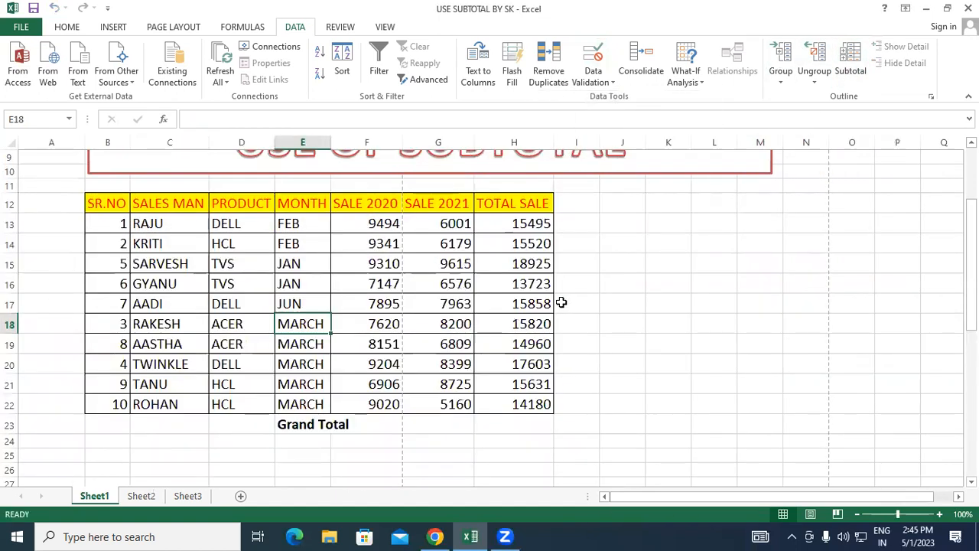
click(608, 244)
scroll(608, 243, up, 1)
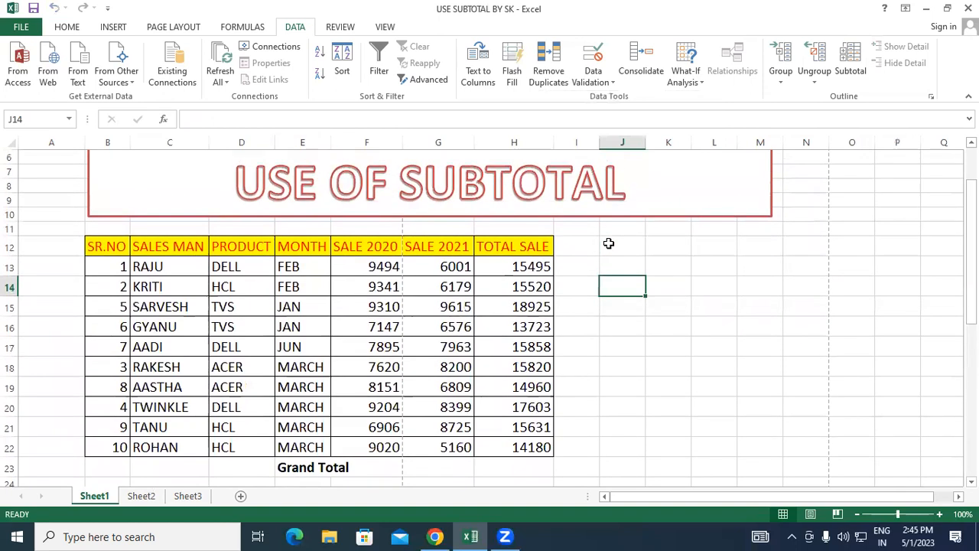
click(608, 244)
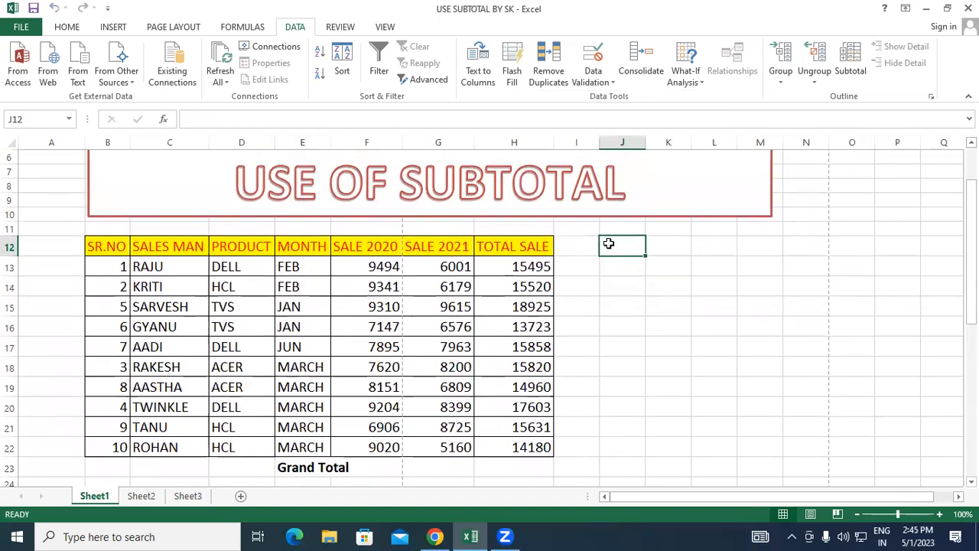